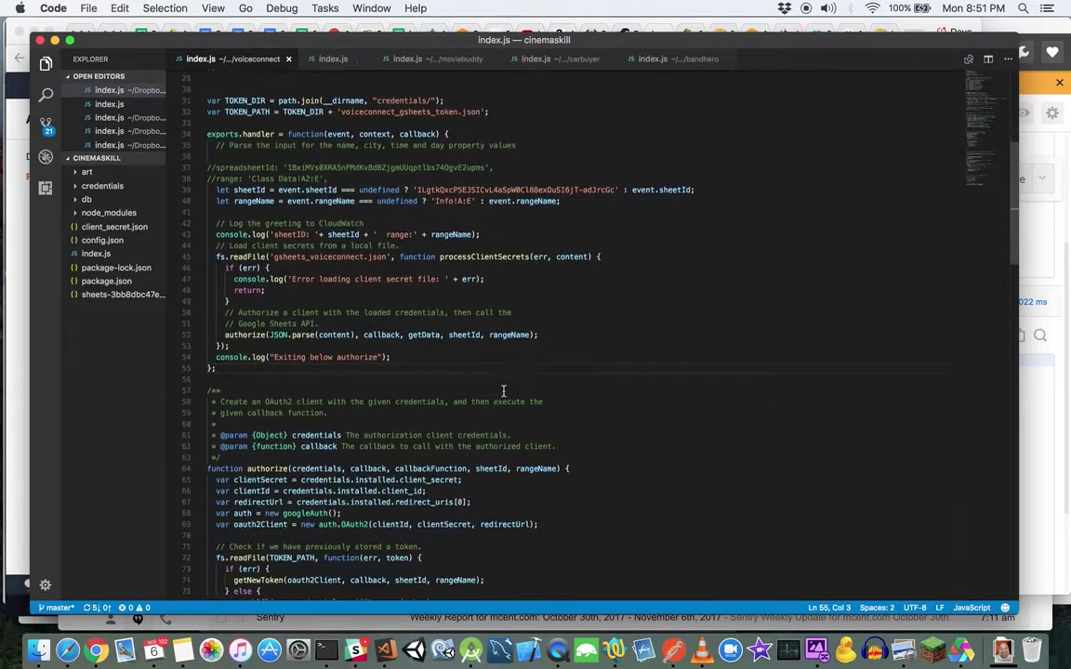
Review the voiceconnect index.js code, from the Google API scopes and exports handler down to the getNewToken function
scroll(503, 391, "down", 7)
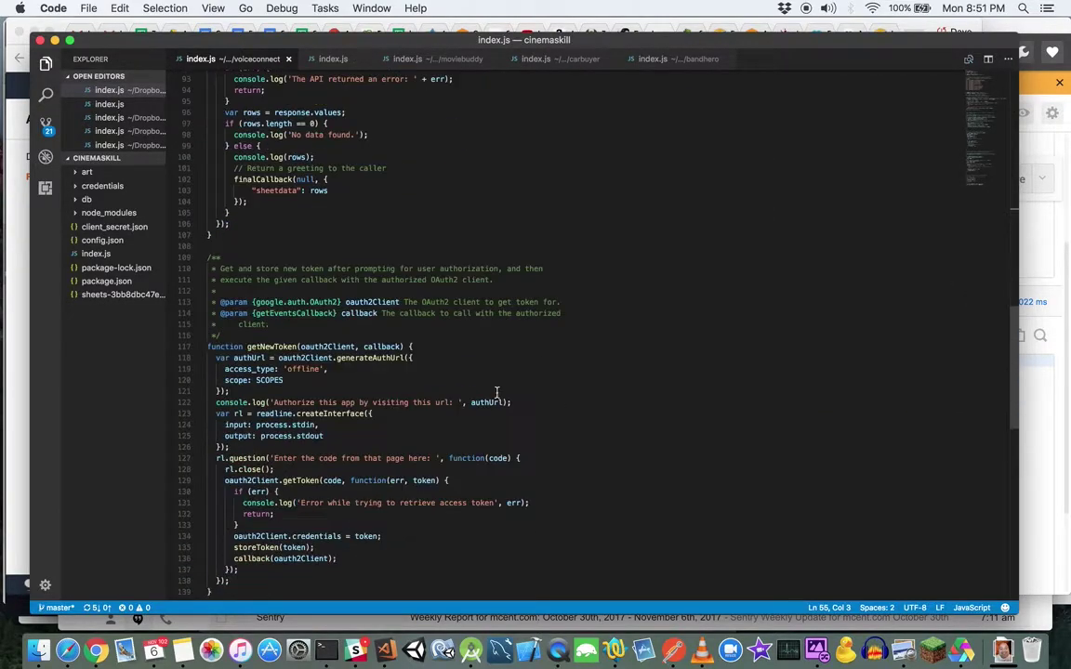
scroll(498, 398, "up", 20)
scroll(215, 512, "up", 6)
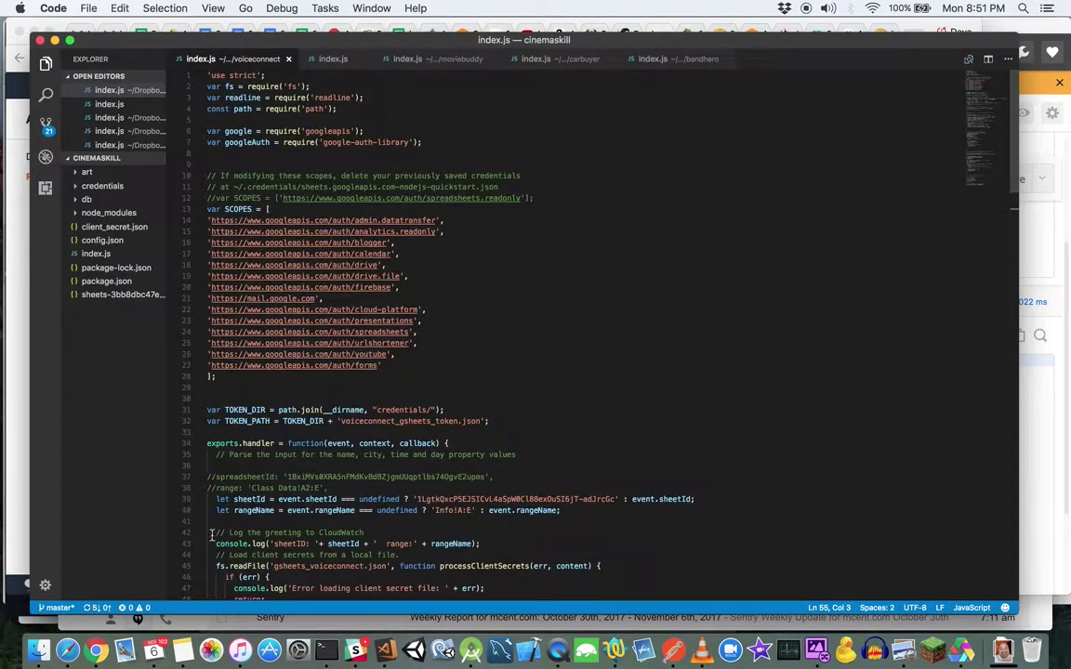
Switch to Chrome, run the GSheetTest event on the VoiceConnectGoogleSheets Lambda function, and expand the execution details
left_click(67, 650)
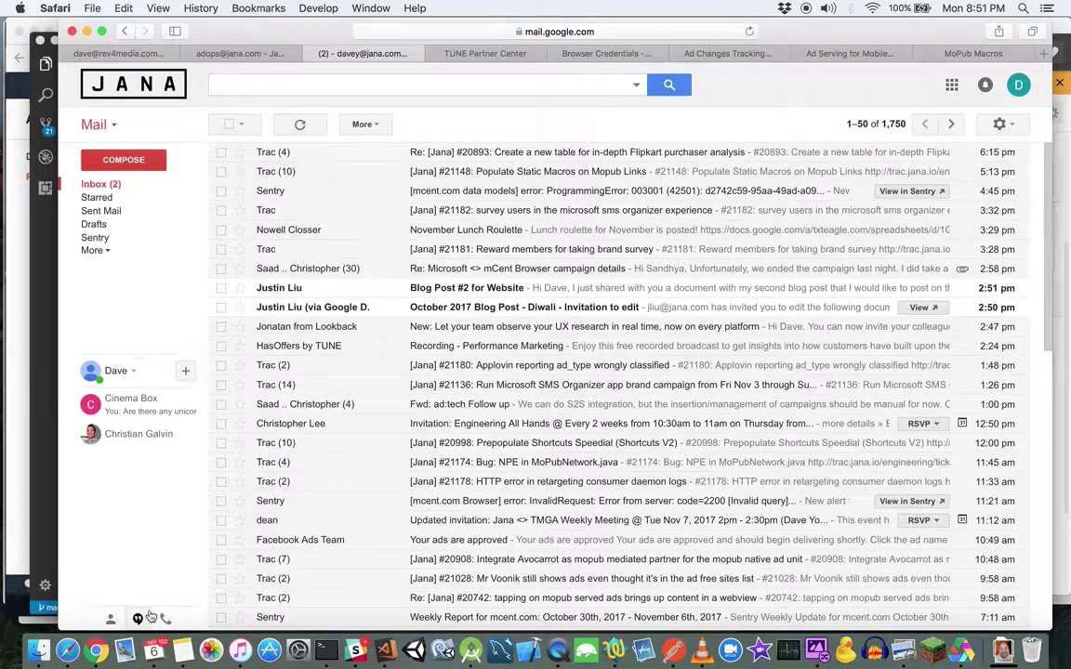
left_click(96, 650)
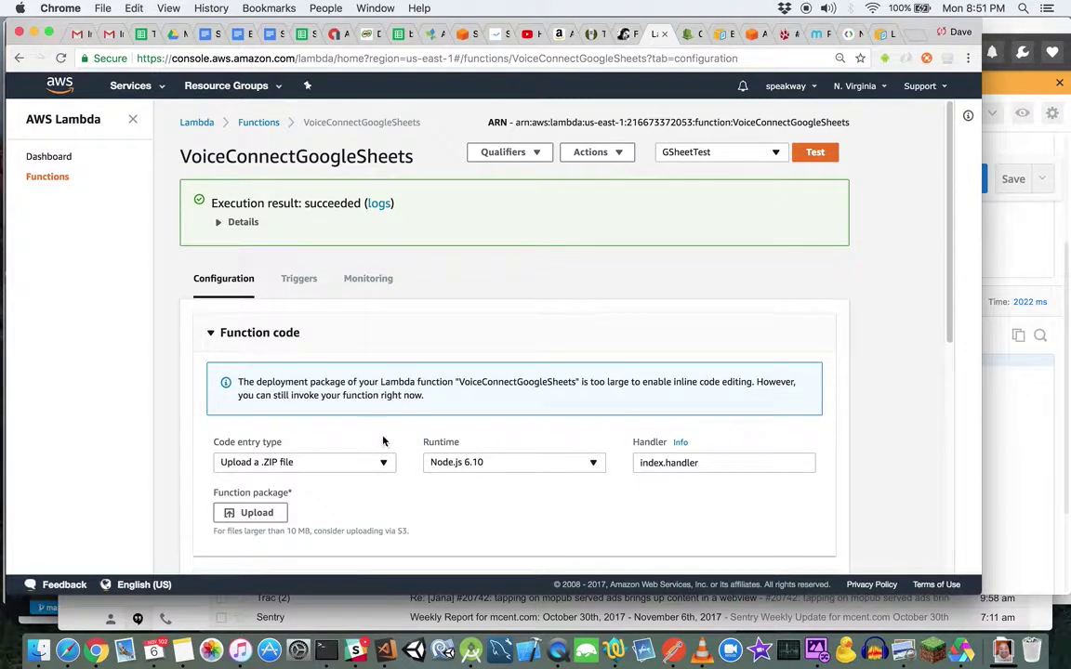
left_click(809, 154)
left_click(220, 224)
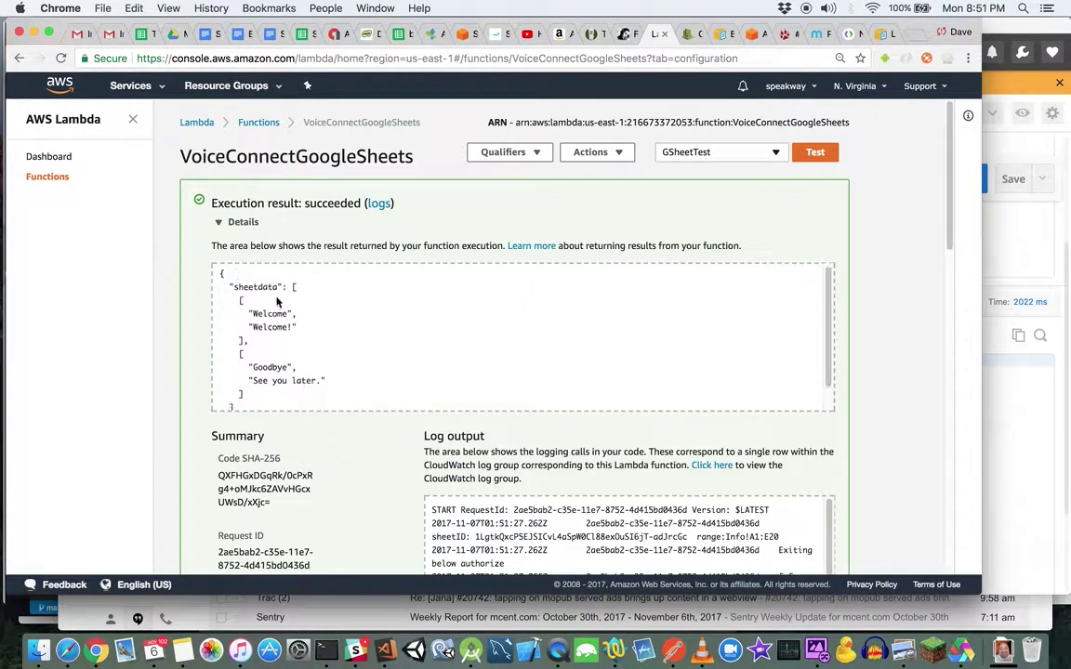
scroll(277, 302, "down", 1)
In the TemplateSheet1 spreadsheet, highlight the sheet ID within the URL and view the Info and Info2 sheets
left_click(144, 33)
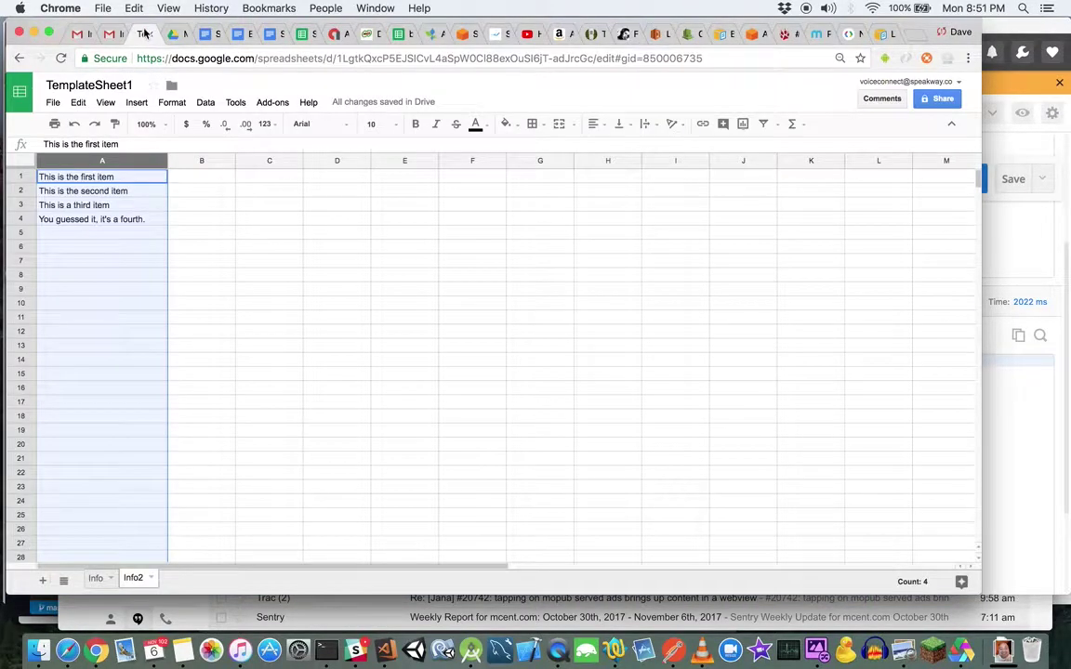
left_click(352, 58)
left_click(337, 58)
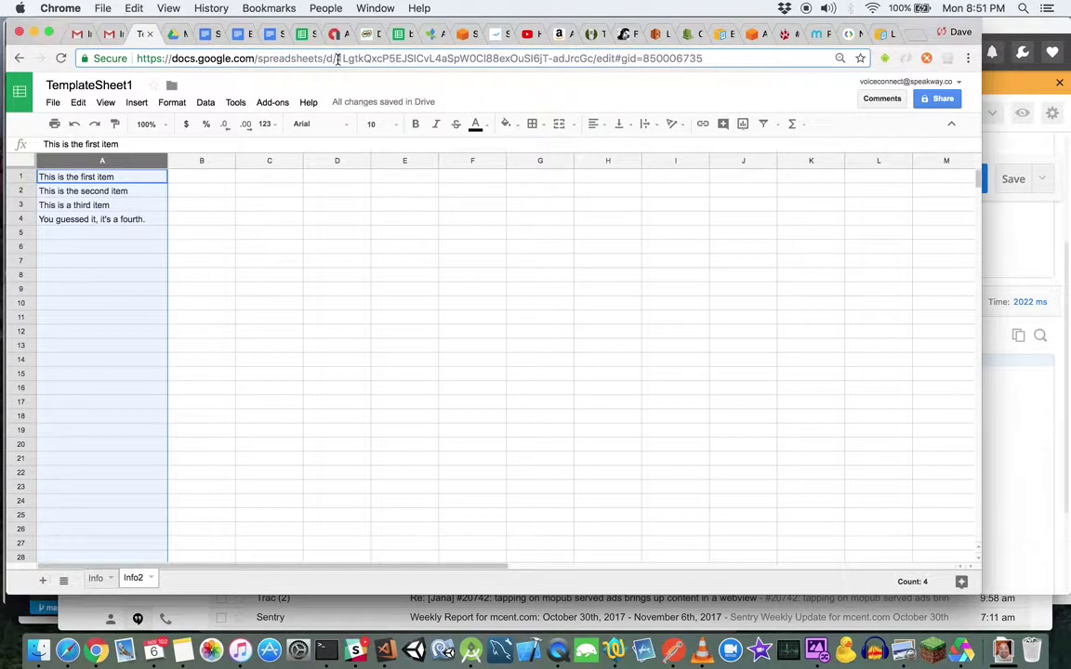
left_click_drag(337, 58, 589, 59)
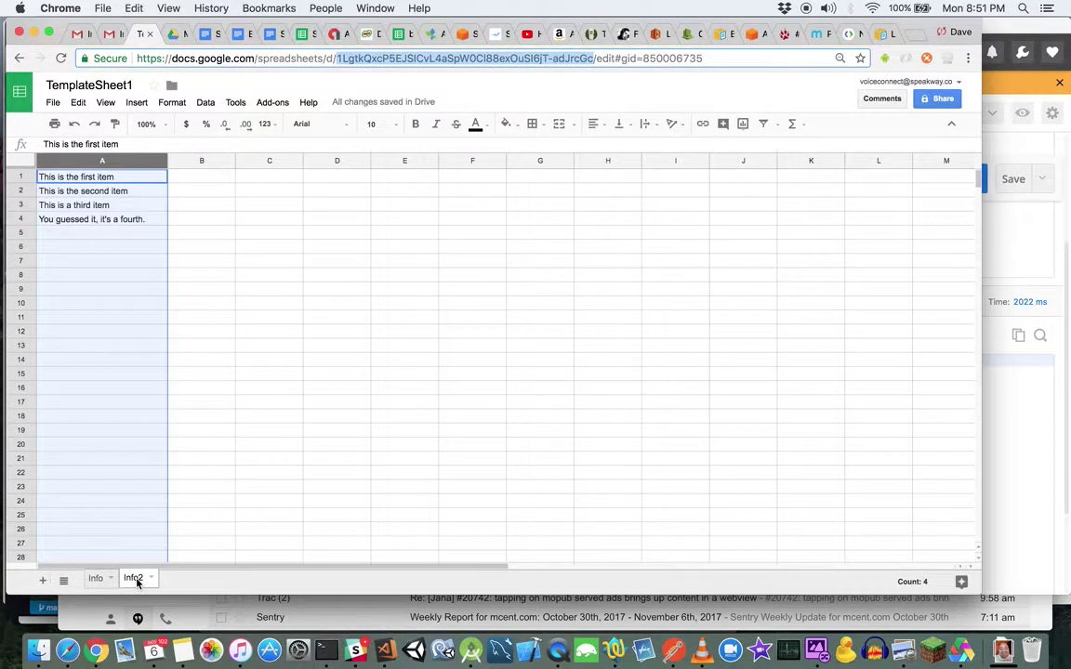
left_click(96, 578)
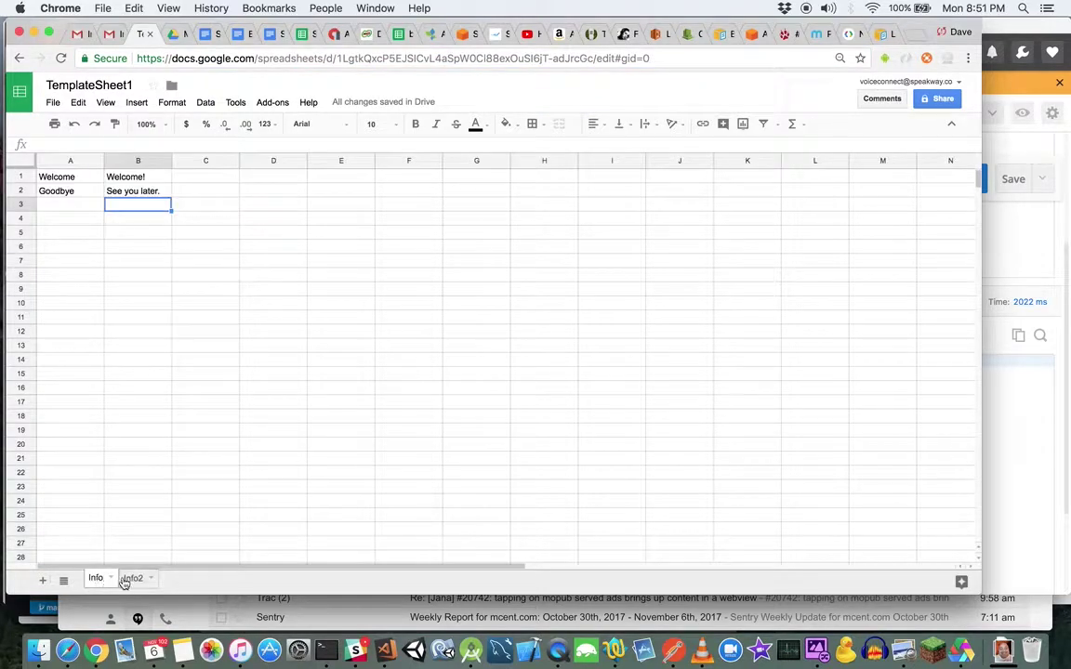
left_click(130, 578)
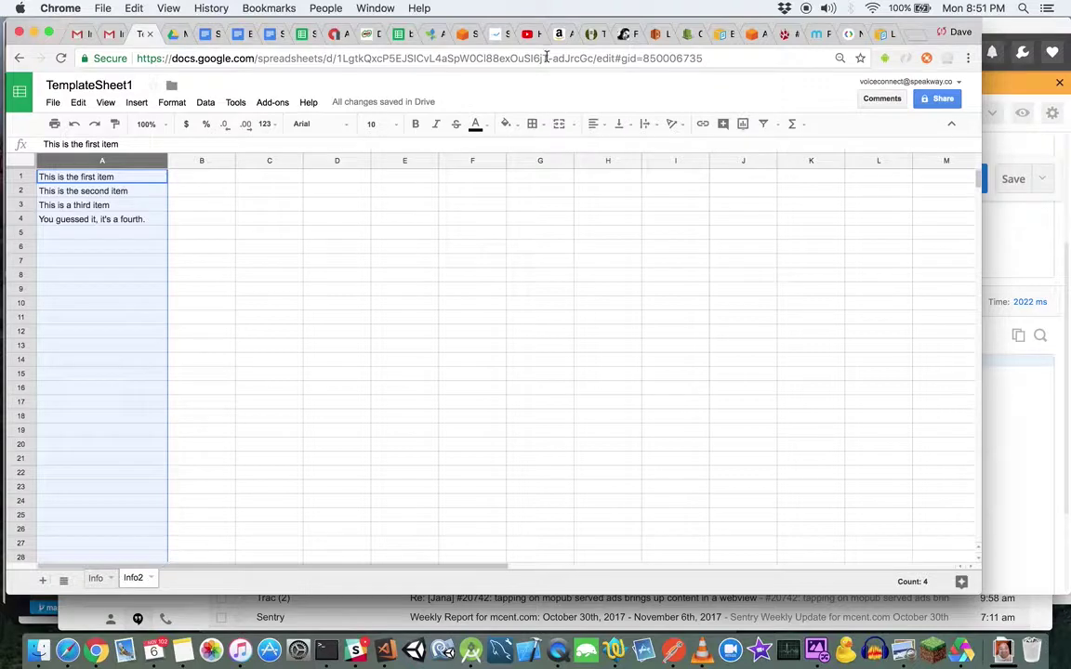
Set rangeName in the Lambda function's saved GSheetTest event to "Info!A:E", save the event, and rerun the test
left_click(656, 34)
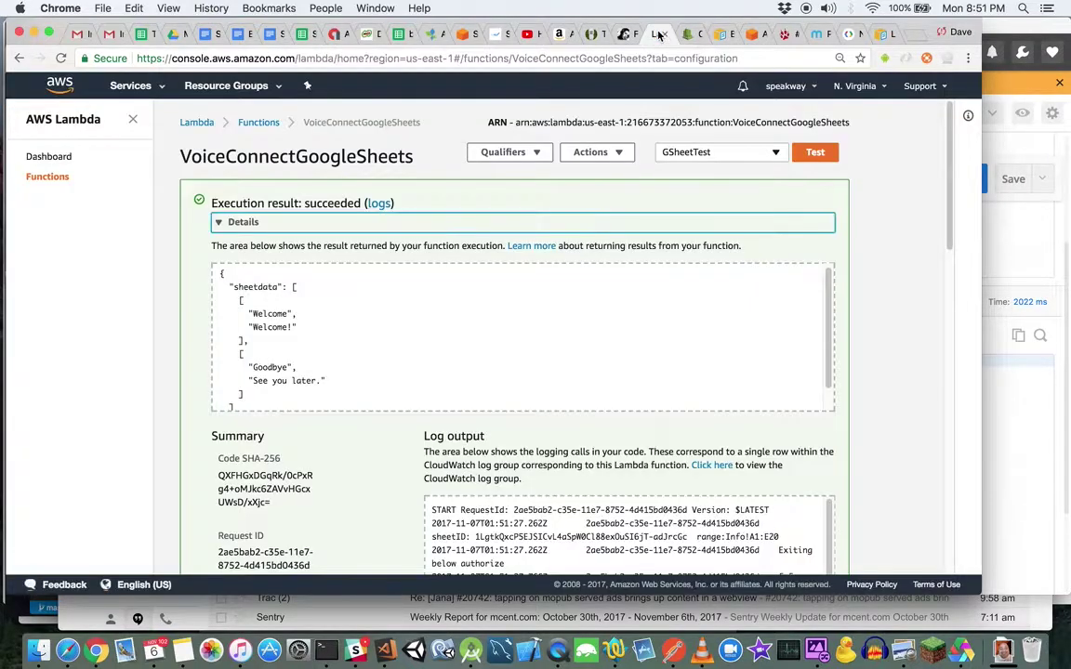
left_click(681, 151)
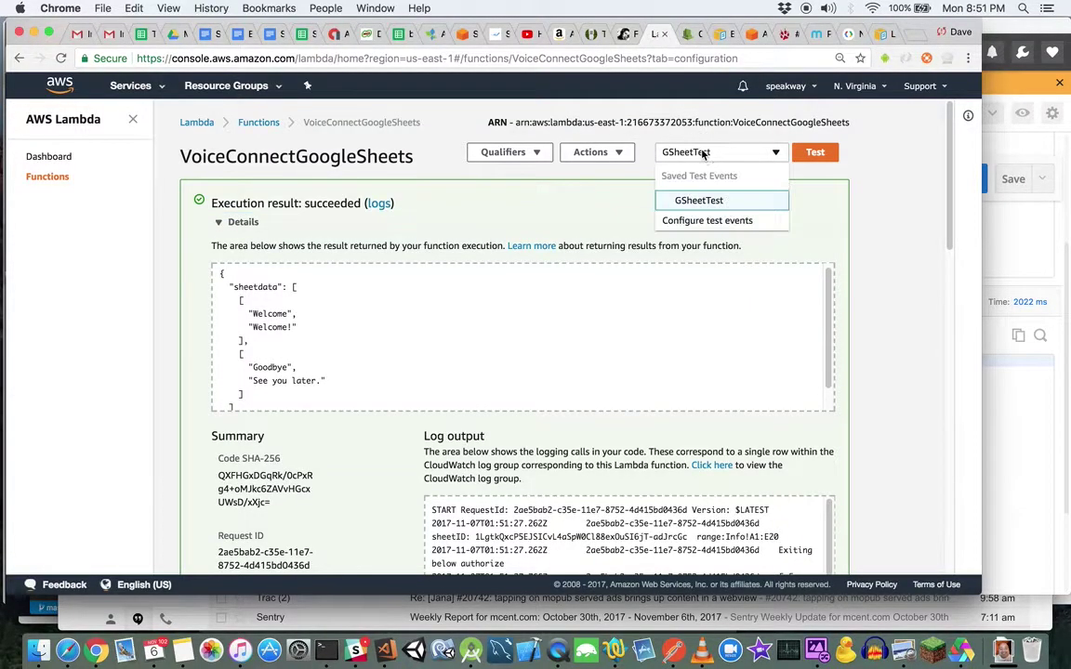
left_click(707, 220)
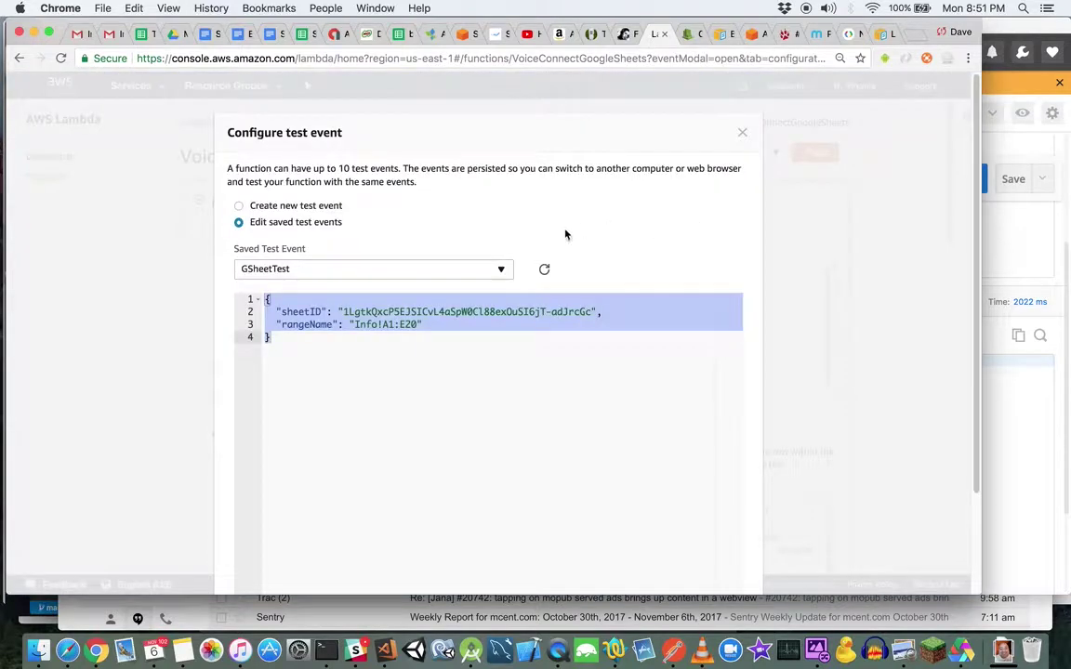
left_click(365, 325)
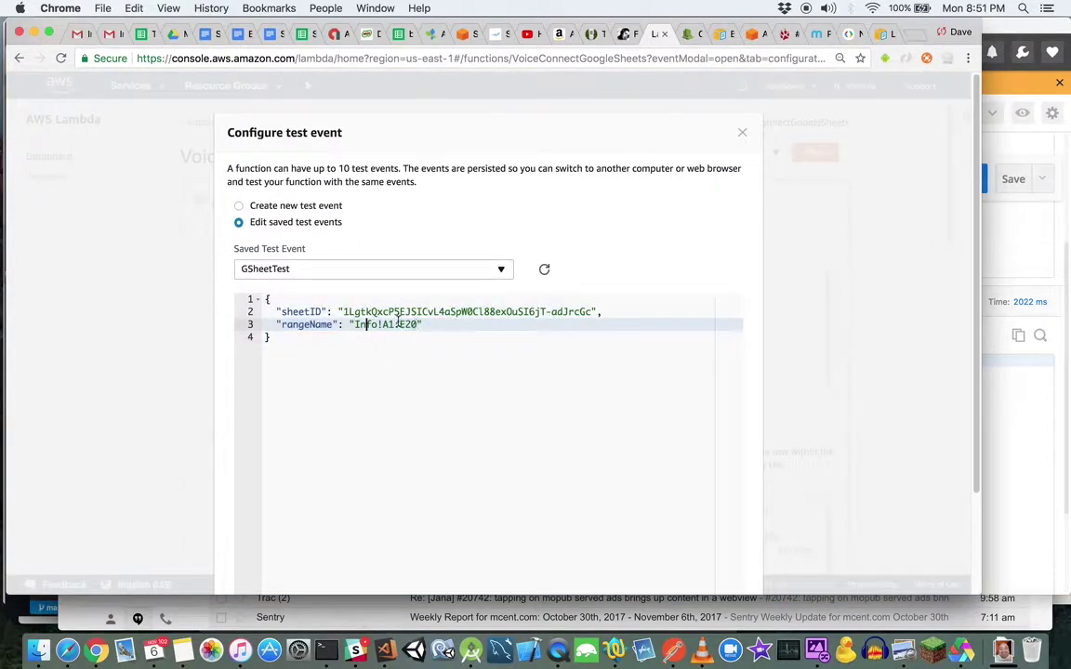
left_click_drag(382, 324, 419, 325)
type(":E")
scroll(688, 265, "down", 3)
left_click(724, 539)
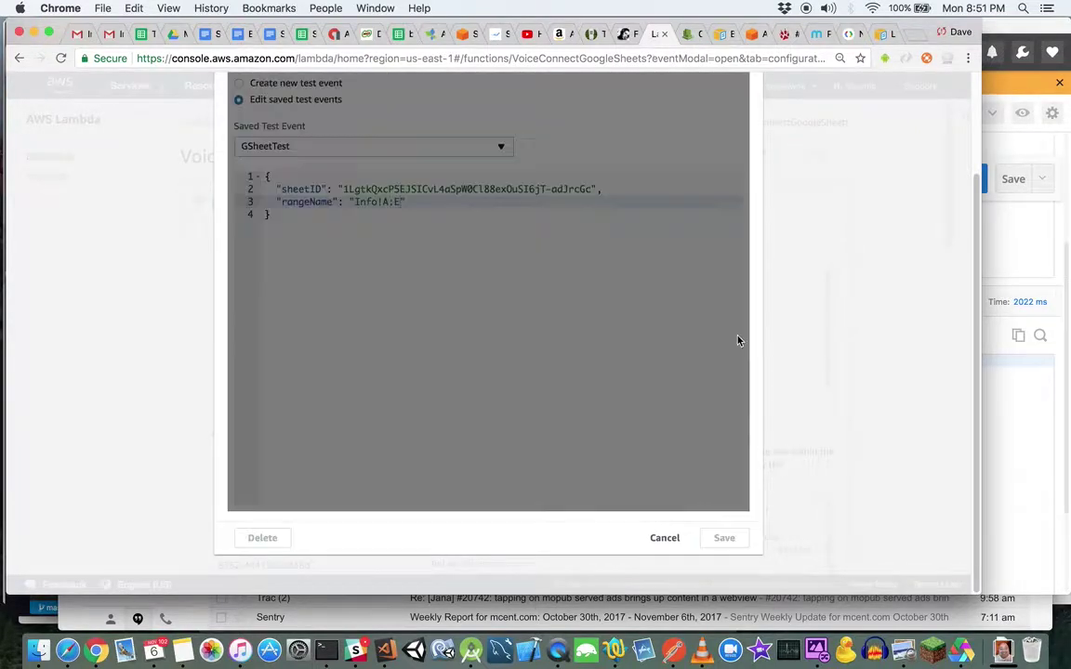
left_click(809, 154)
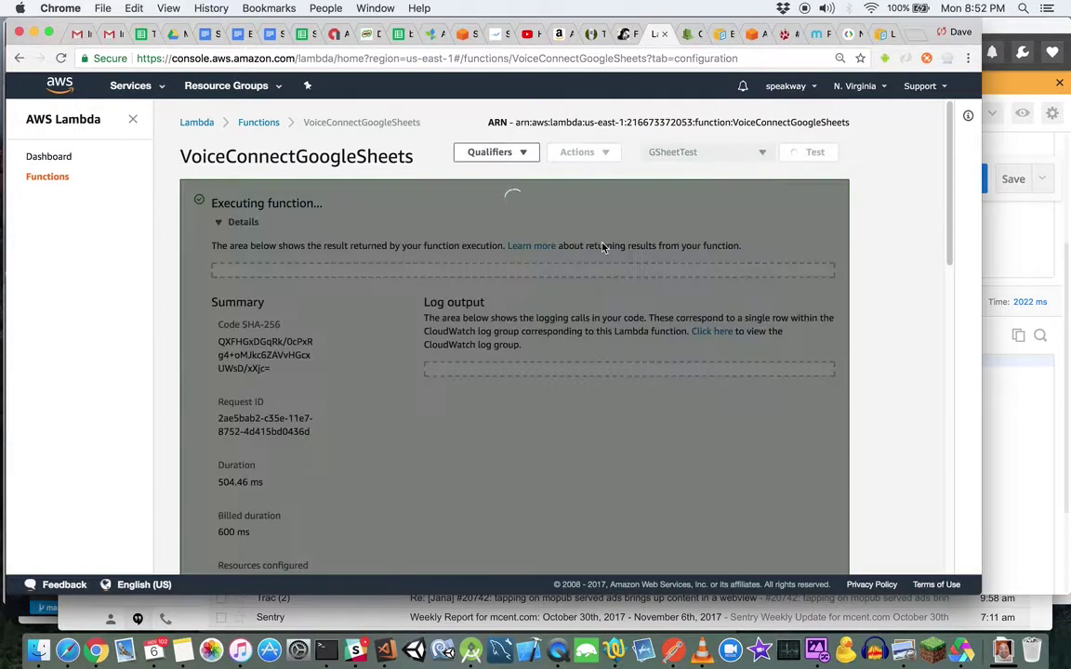
scroll(323, 374, "down", 1)
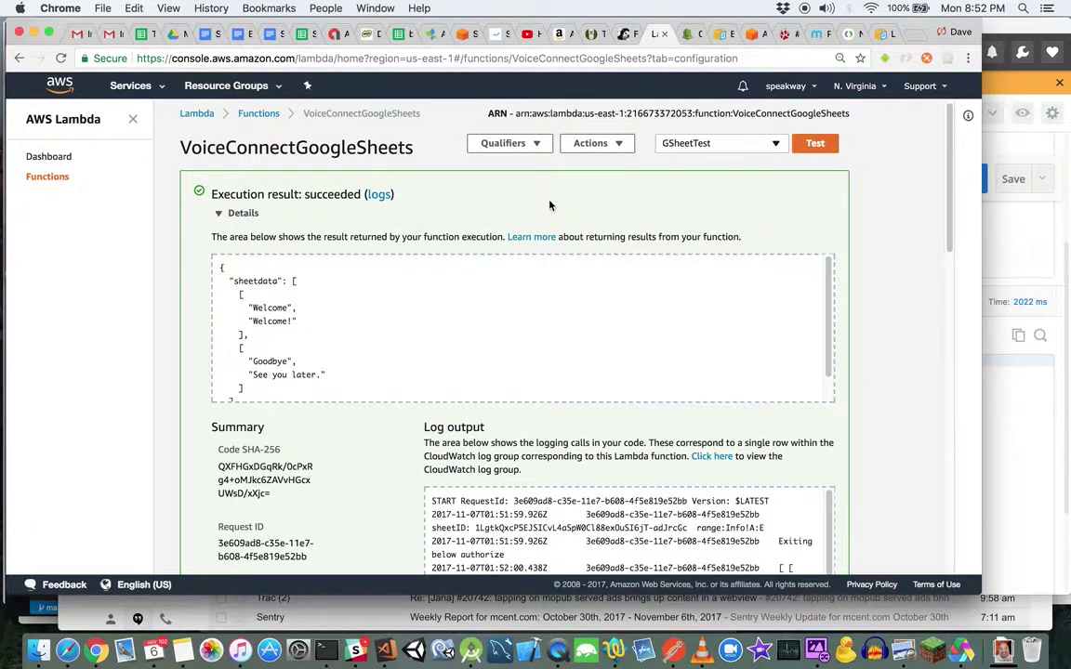
Open the VoiceConnectSheets model of the TestLambda API in API Gateway and examine its schema
left_click(755, 34)
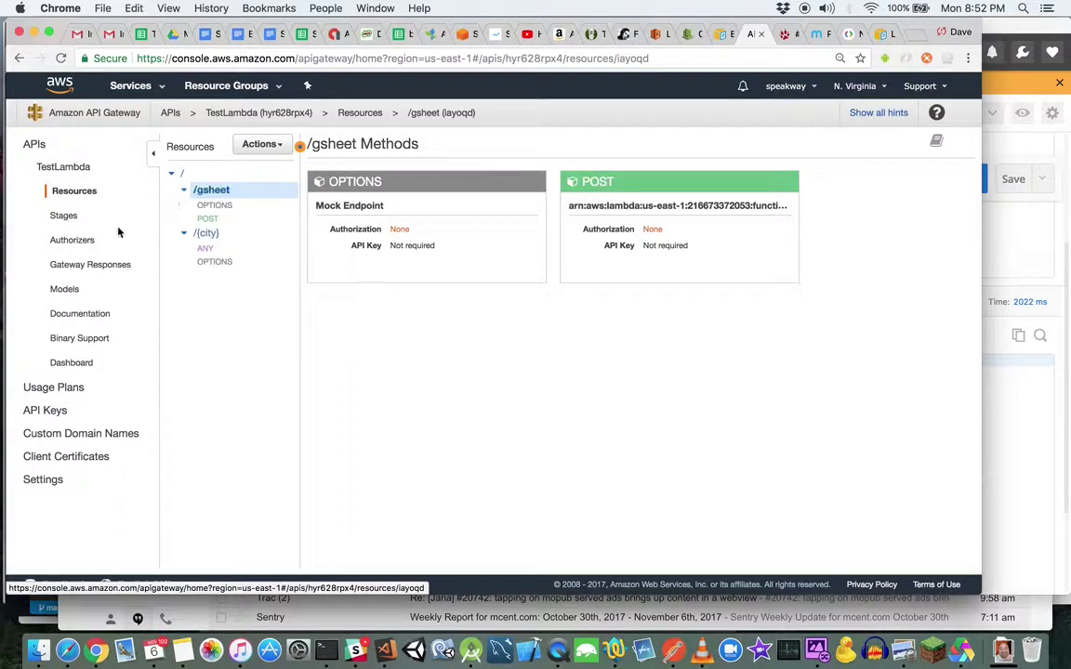
left_click(67, 292)
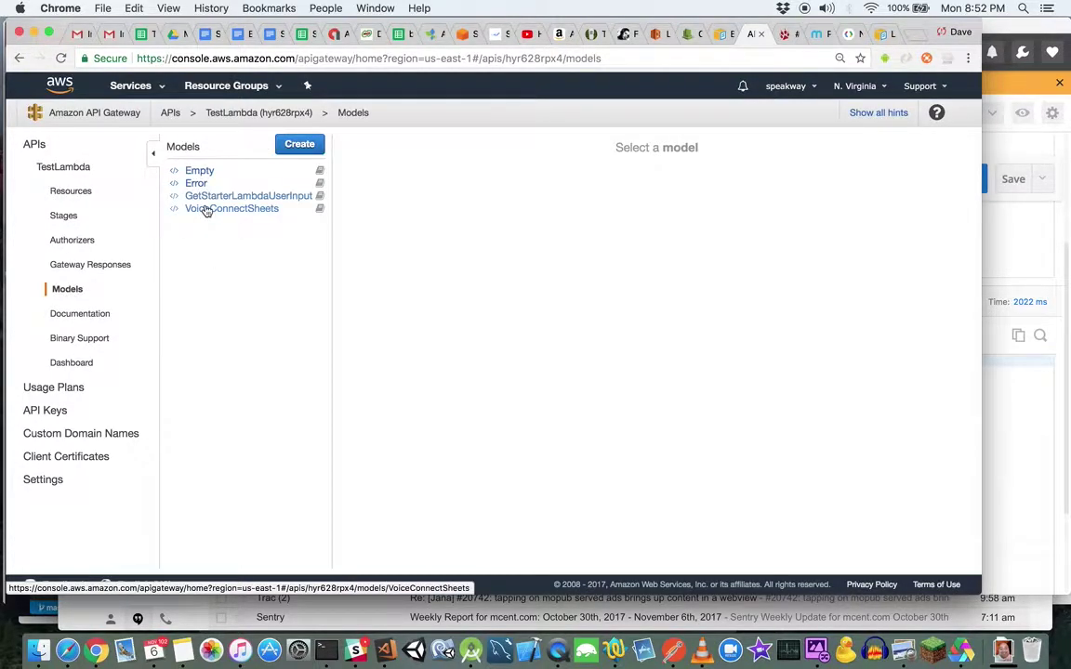
left_click(243, 210)
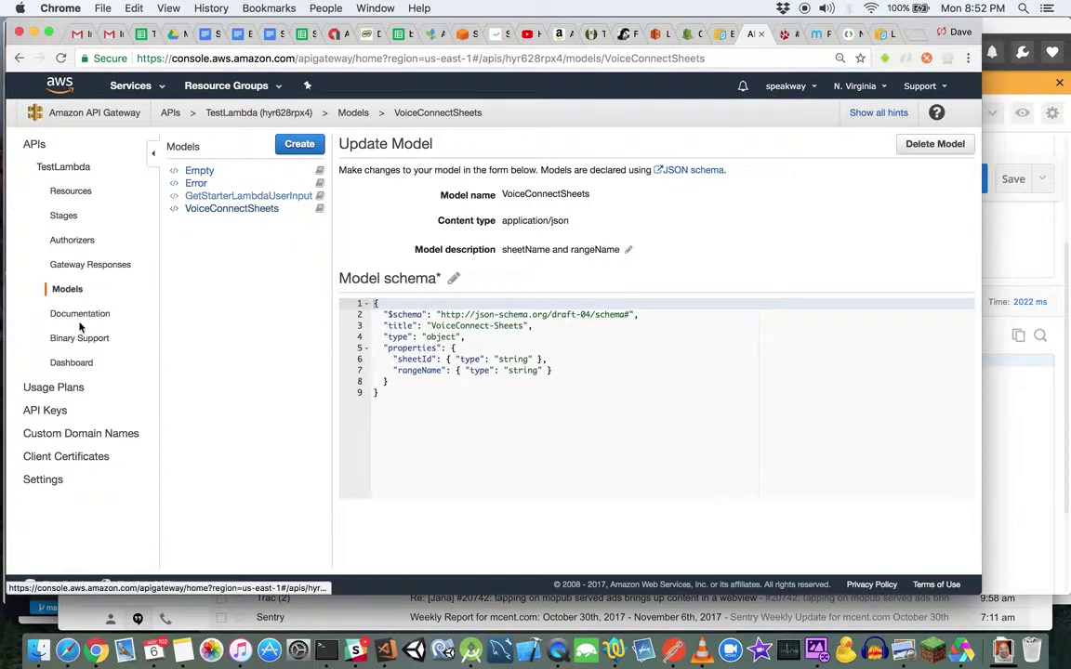
Open the /gsheet POST method under the TestLambda API's test stage to view its invoke URL
left_click(63, 215)
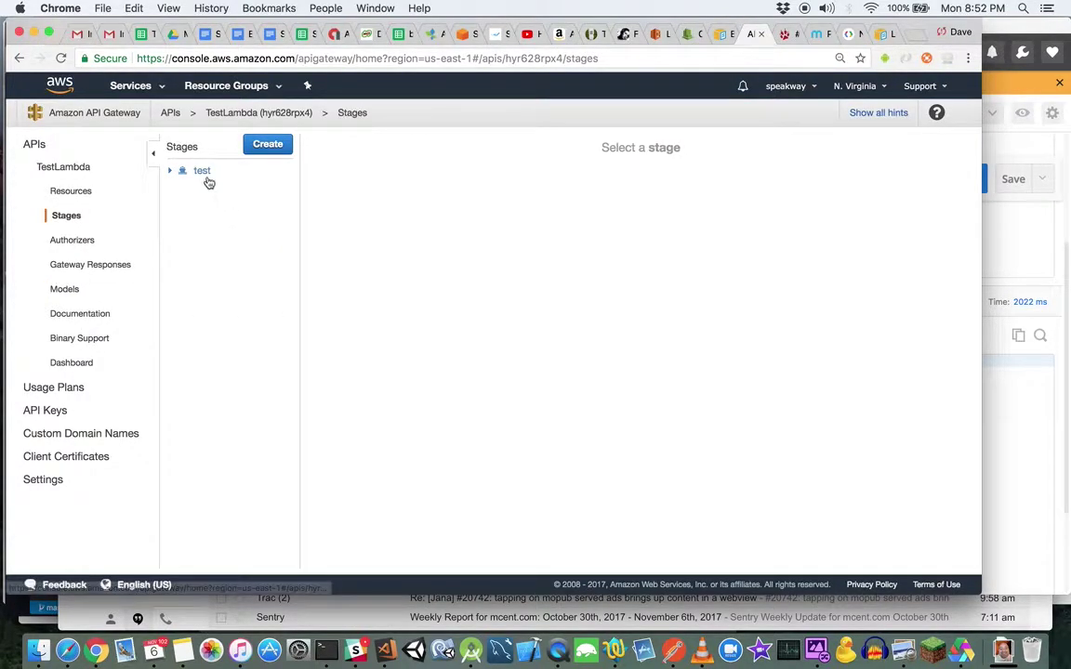
left_click(202, 173)
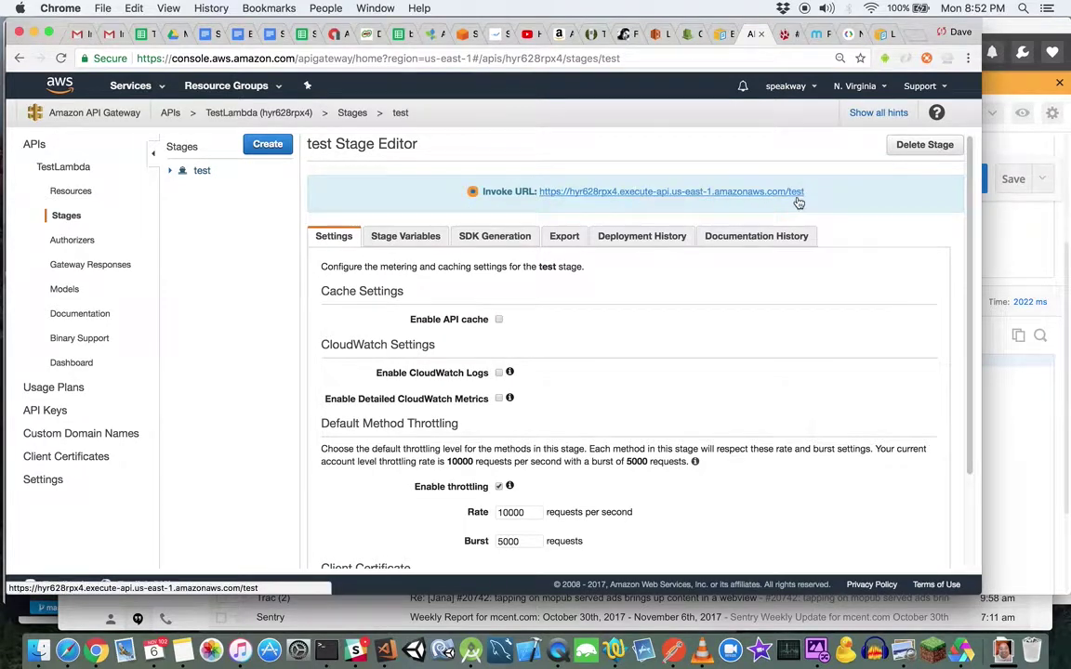
left_click(171, 172)
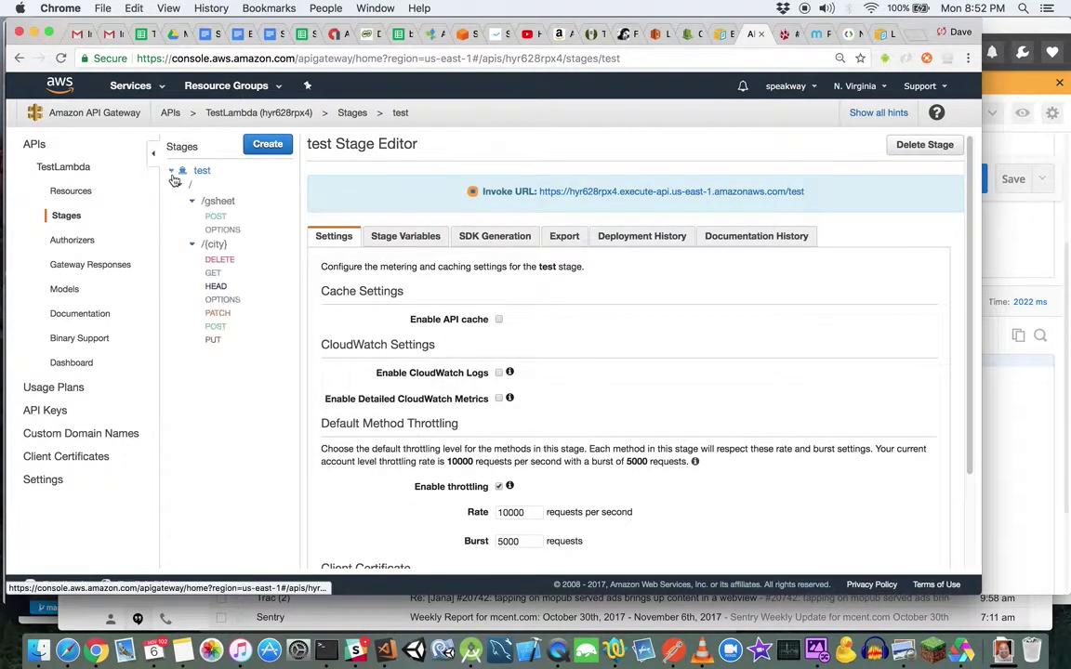
left_click(217, 202)
left_click(218, 217)
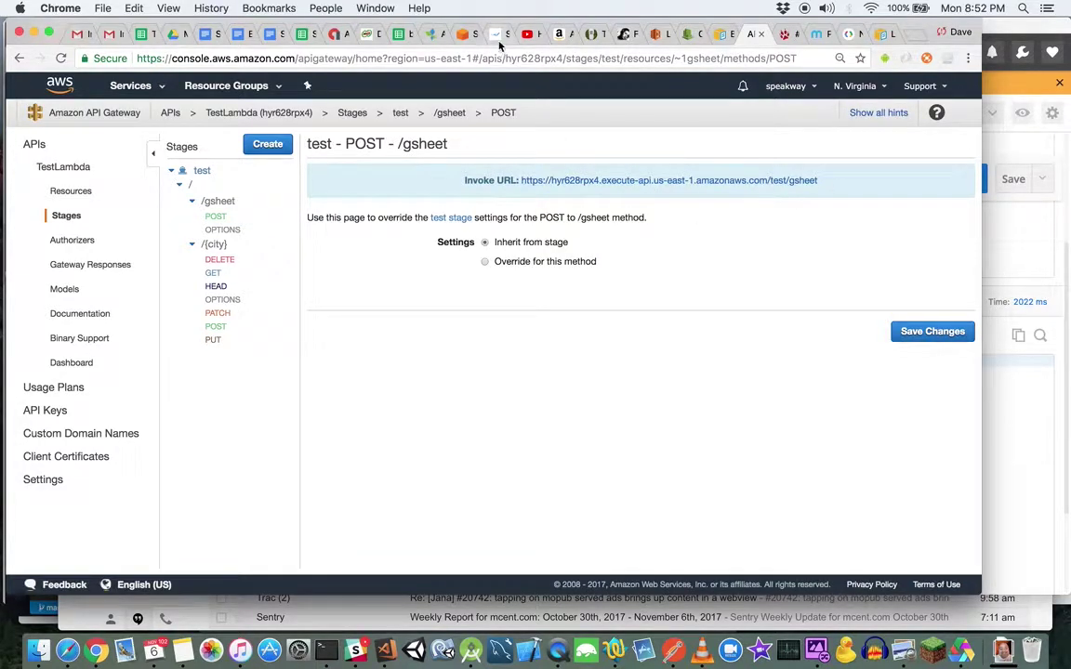
Switch to Postman, set rangeName in the /test/gsheet POST request body to "Info!A:E", and send the request
left_click(673, 651)
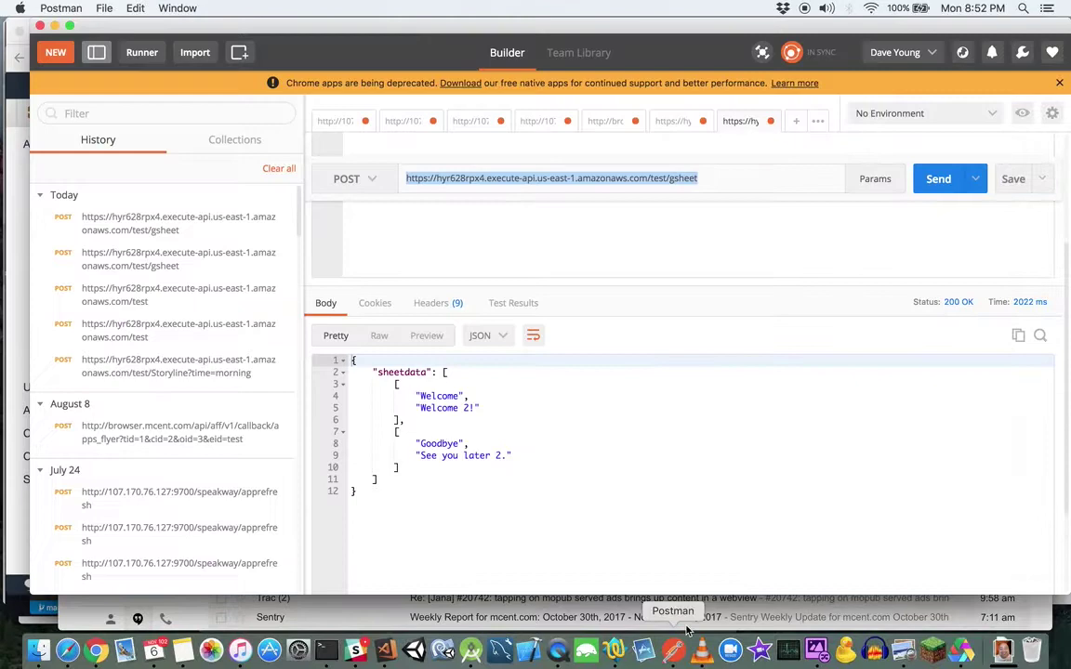
left_click(609, 482)
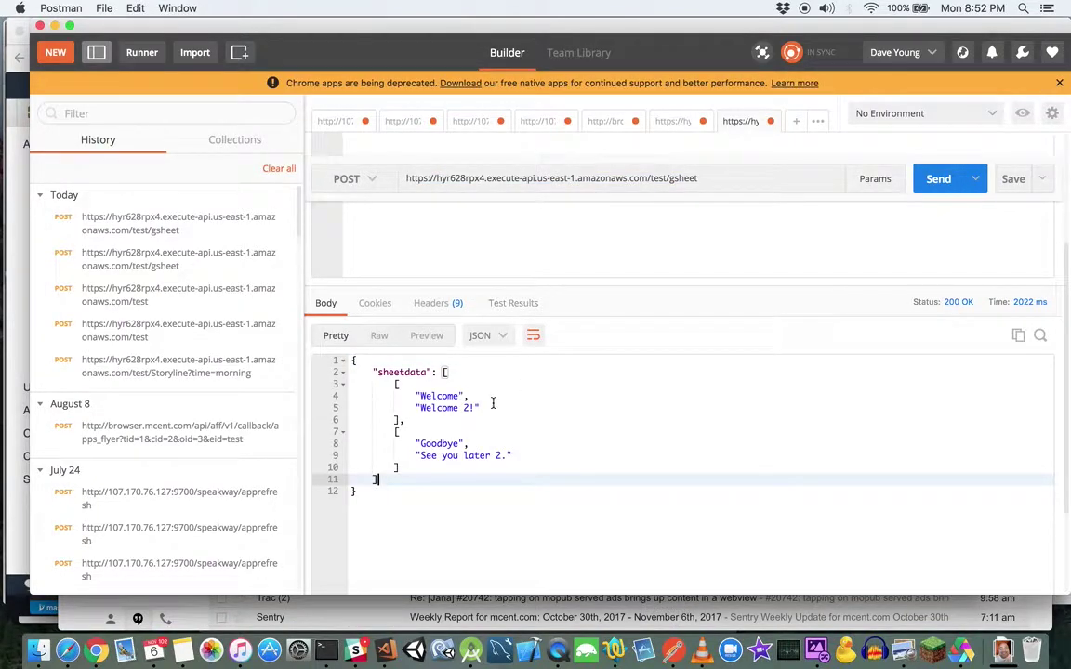
scroll(494, 262, "up", 4)
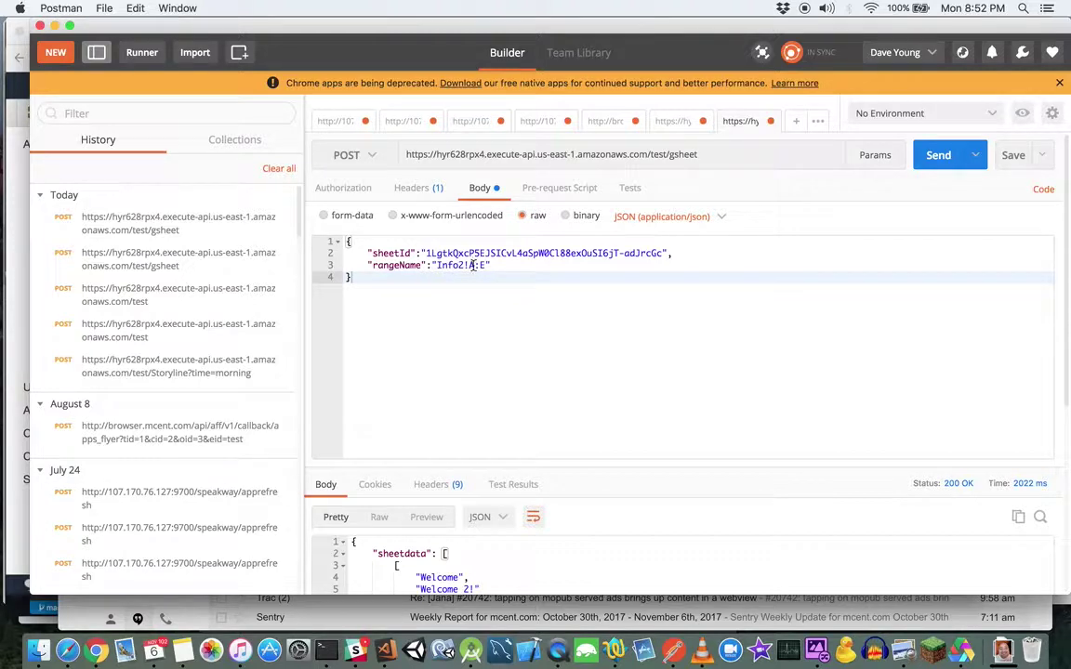
left_click(461, 266)
key("BackSpace")
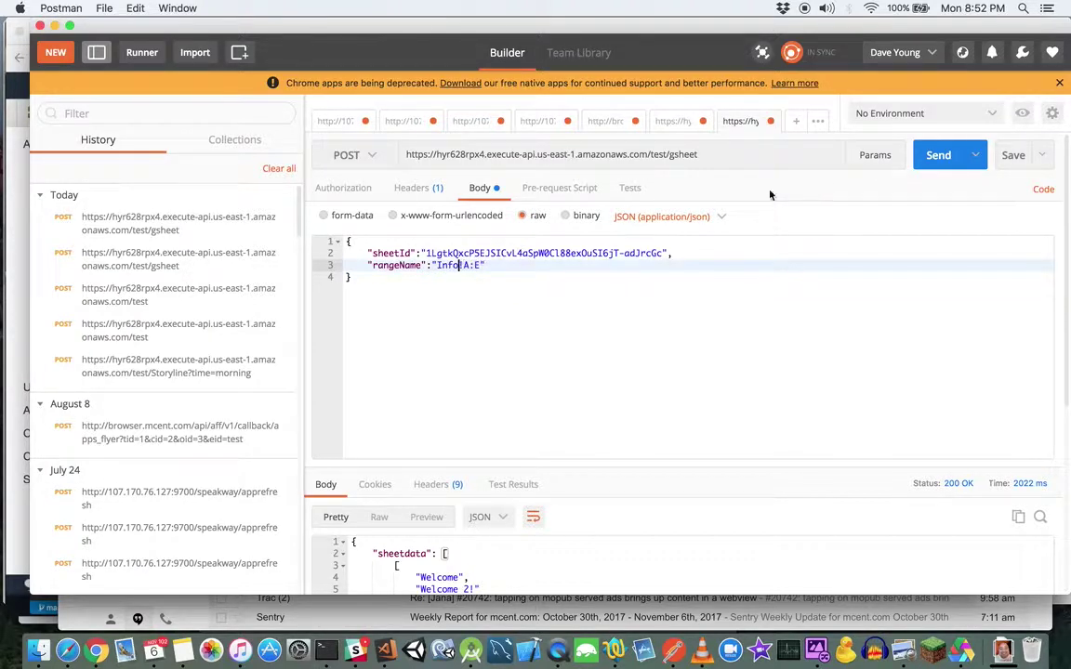
left_click(937, 156)
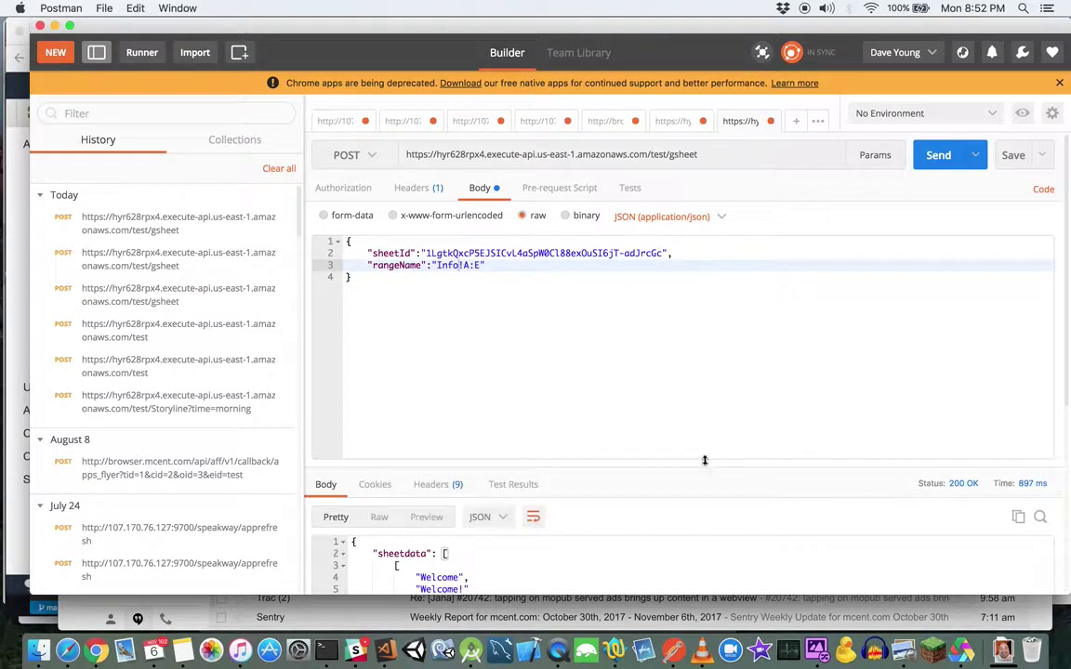
scroll(640, 539, "down", 3)
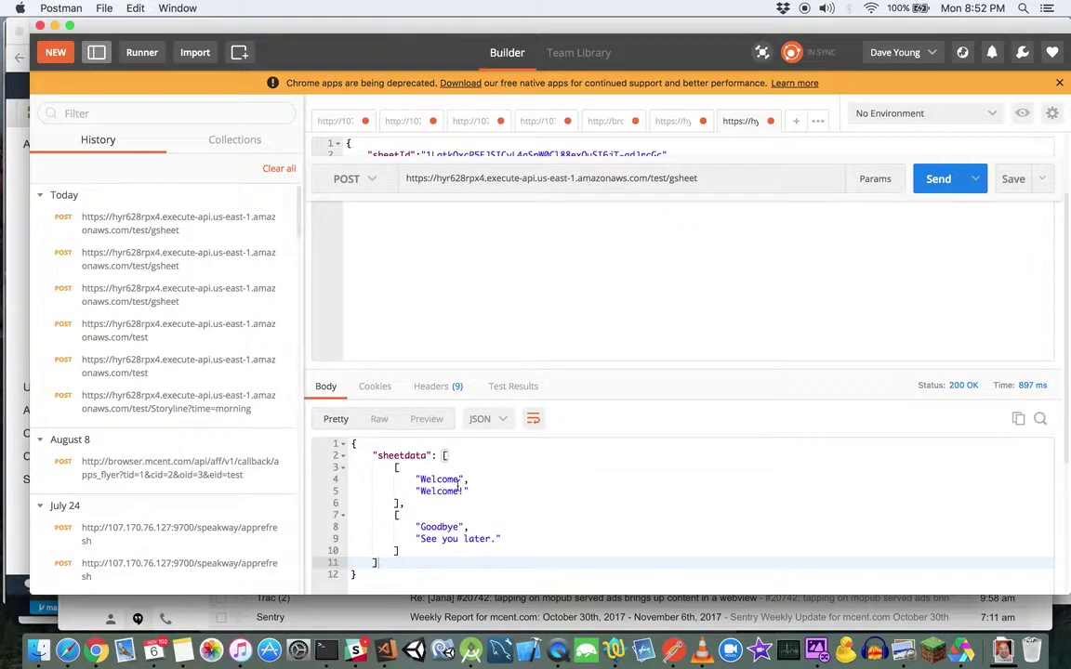
Switch to Chrome and compare the contents of TemplateSheet1's Info and Info2 sheets with the API response
left_click(95, 651)
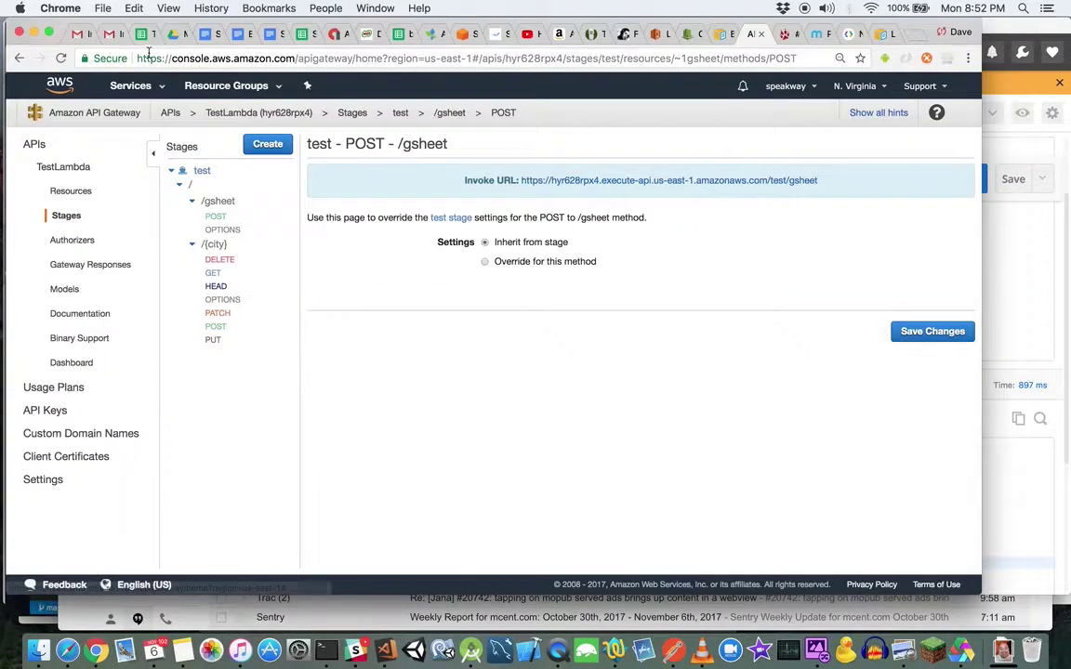
left_click(147, 35)
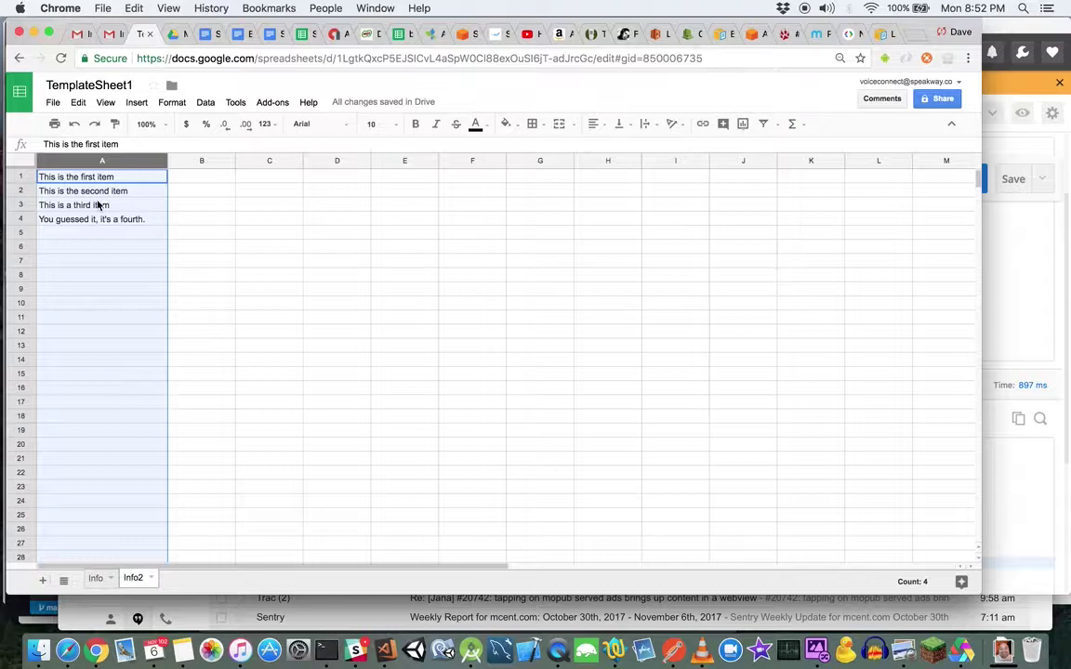
left_click(95, 578)
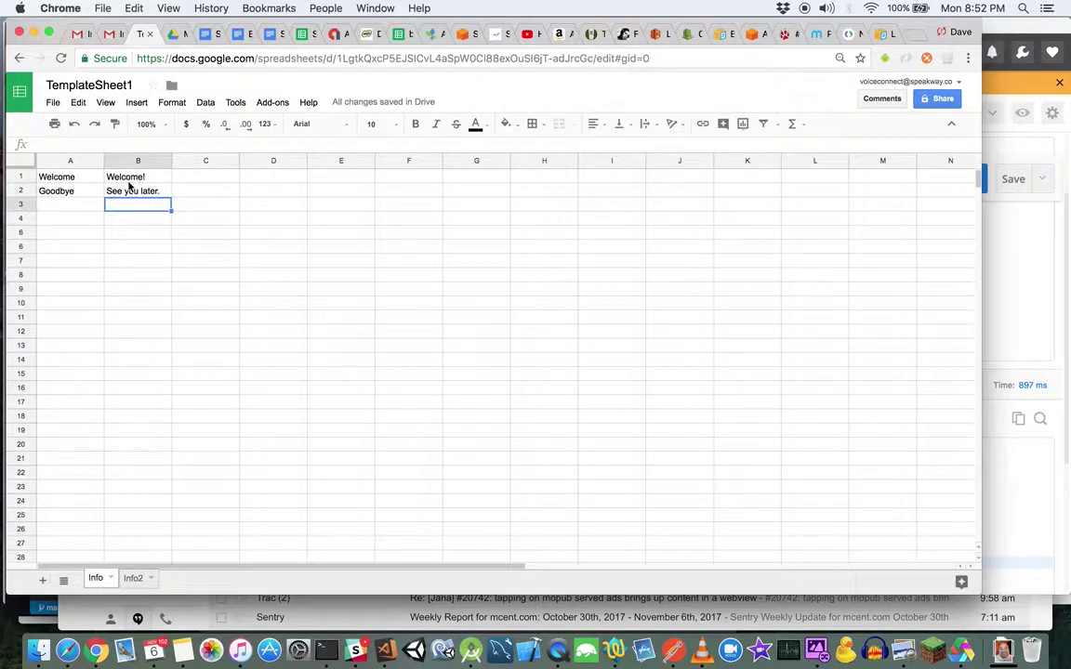
left_click(133, 578)
Switch to Postman, set rangeName in the request body to "Info2!A:E", and resend the POST request
left_click(683, 655)
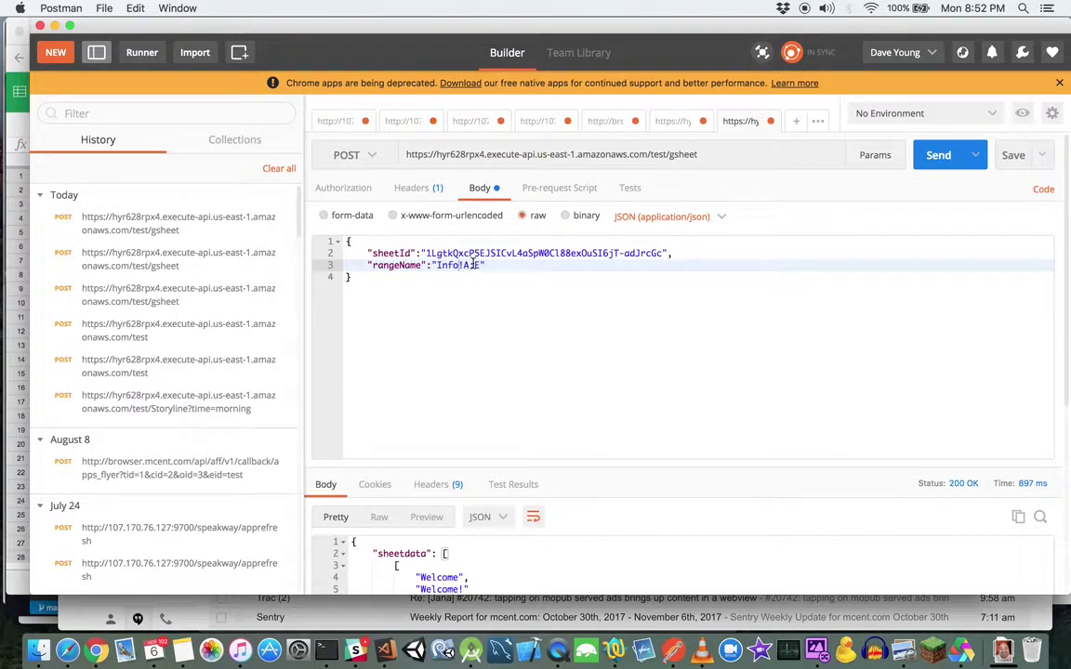
type("2")
left_click(935, 158)
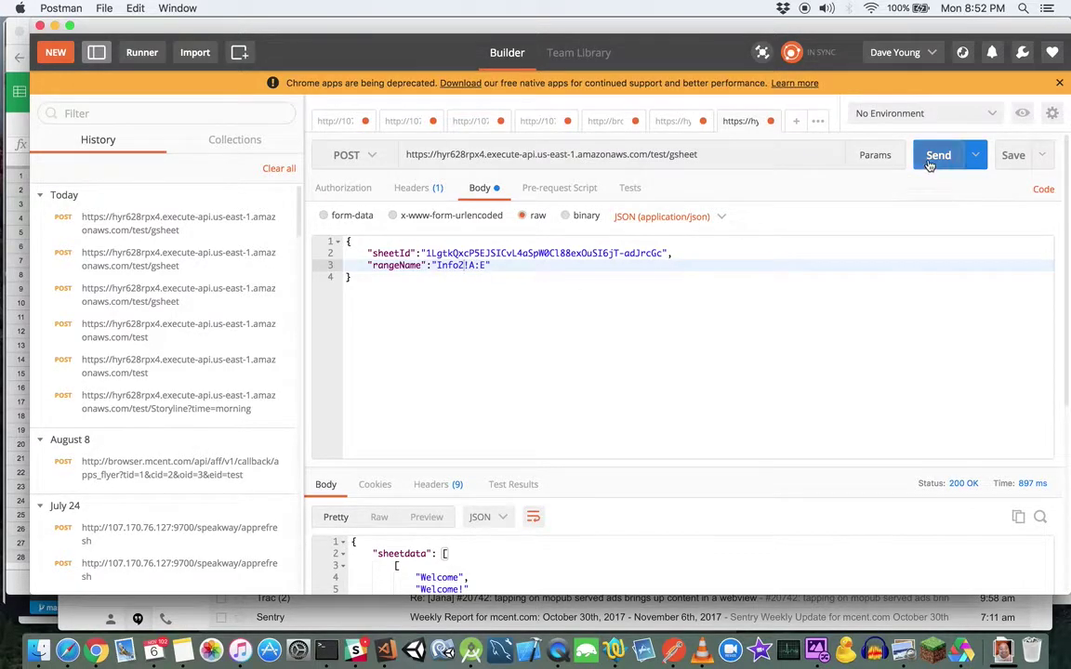
Inspect the POST response body in Postman, and in Chrome open the gsheet2 API request of the google dave test Storyline project for editing
scroll(701, 432, "down", 3)
scroll(470, 507, "down", 2)
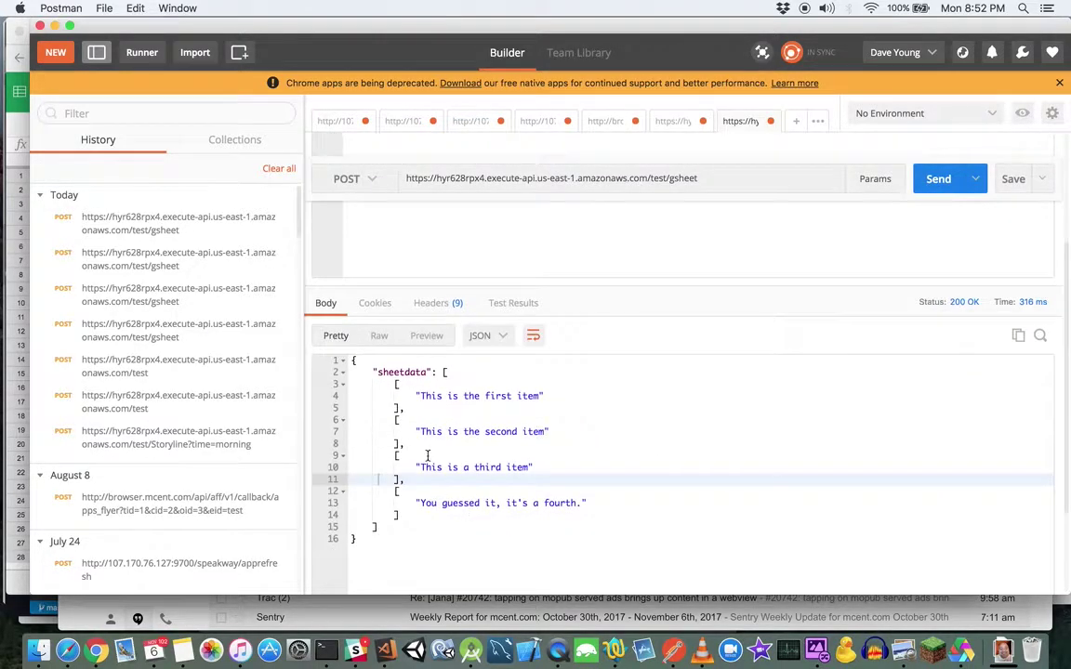
left_click(96, 651)
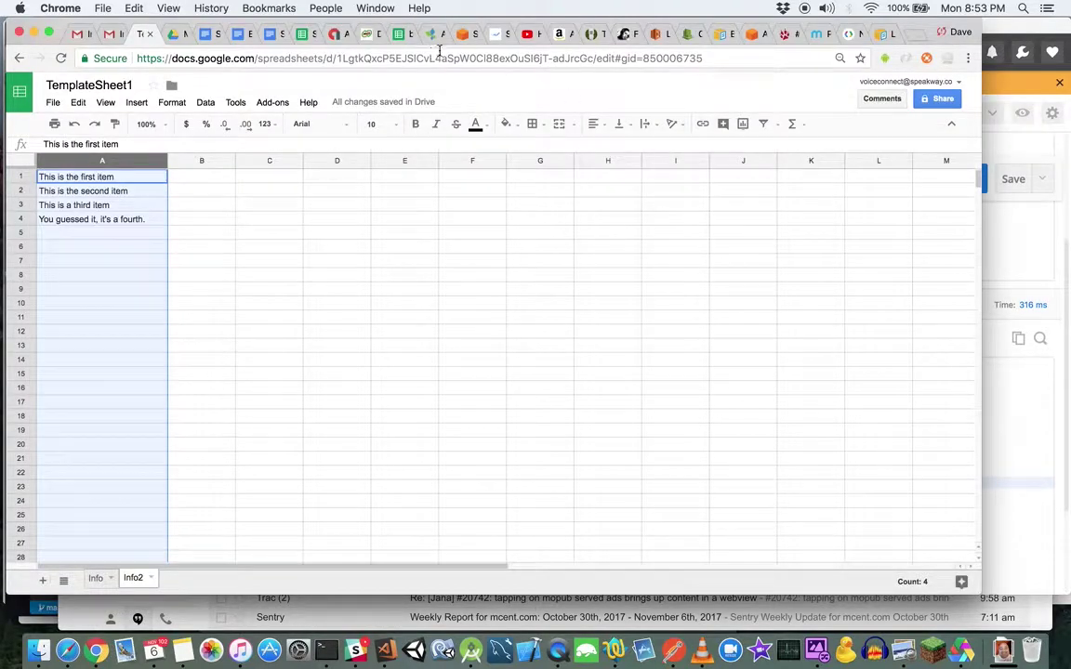
left_click(470, 35)
left_click(669, 130)
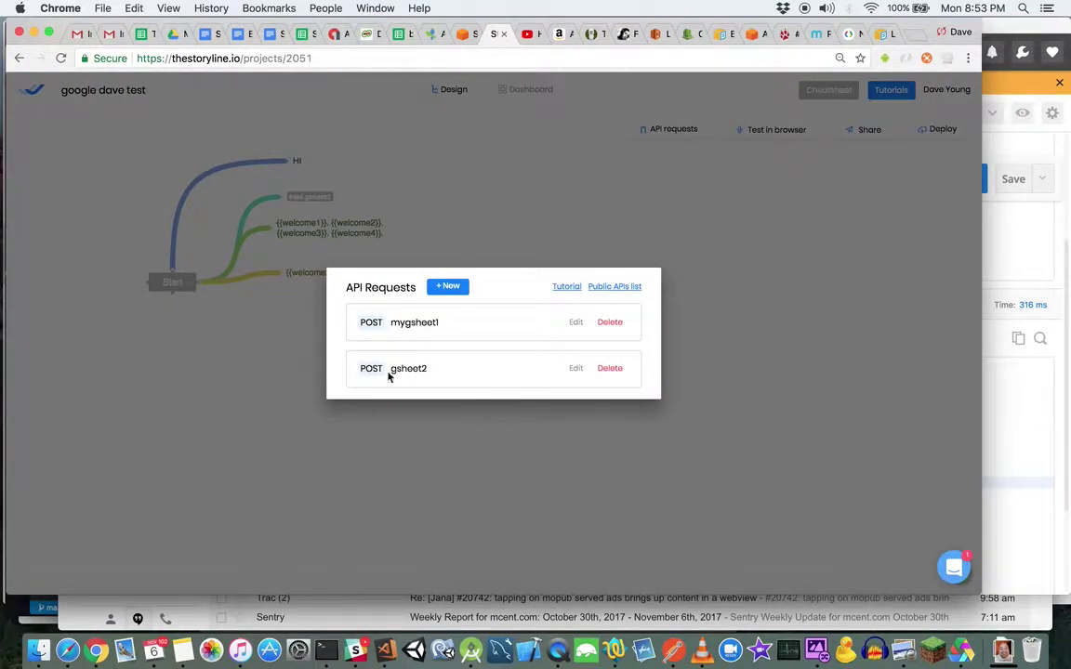
left_click(575, 370)
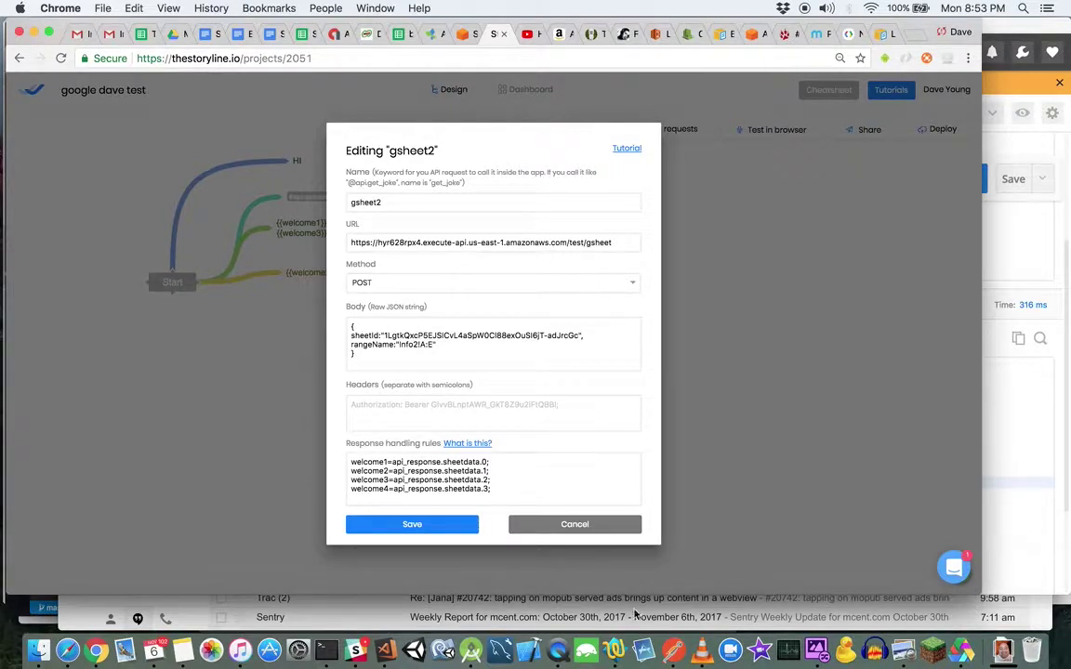
Compare gsheet2's response handling rules with the response body in Postman, save the request in Chrome and close the API requests list
left_click(673, 650)
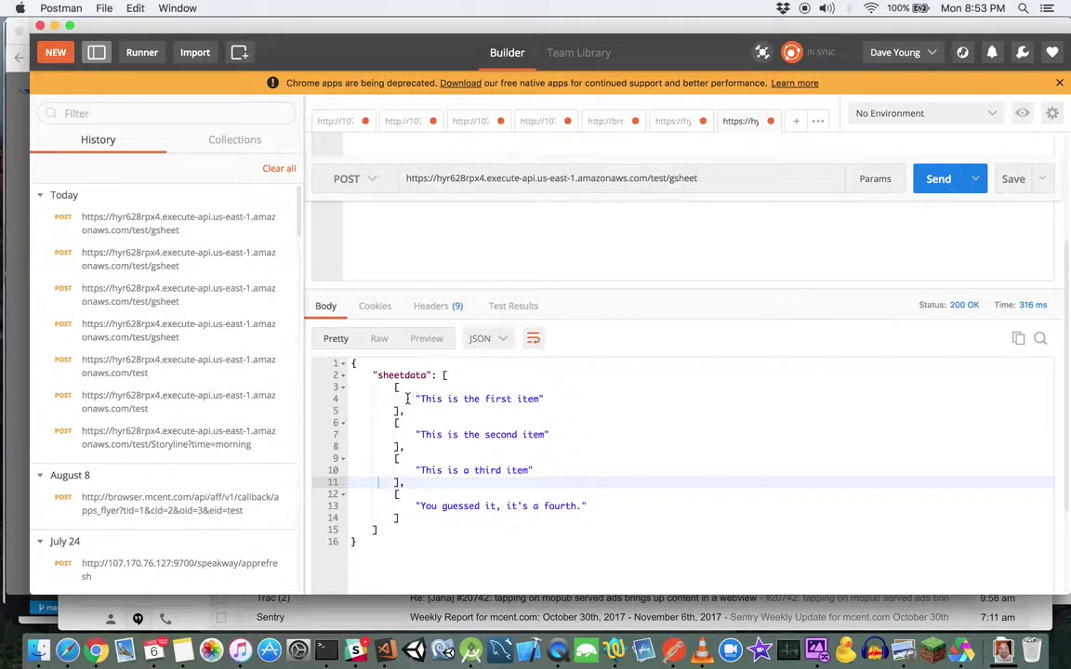
left_click(105, 656)
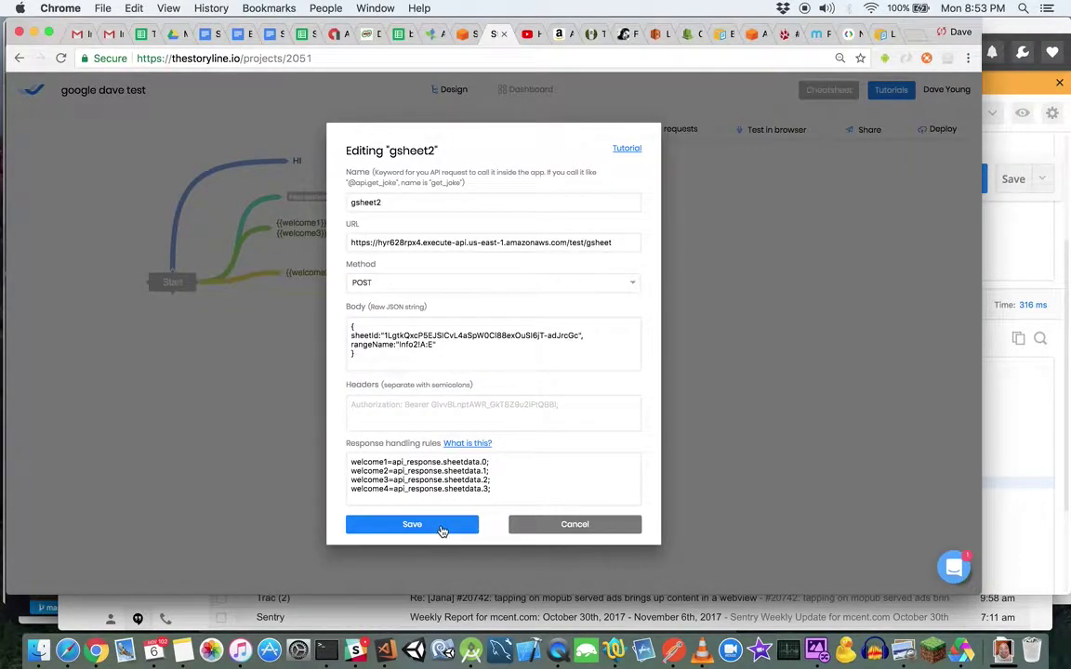
left_click(442, 527)
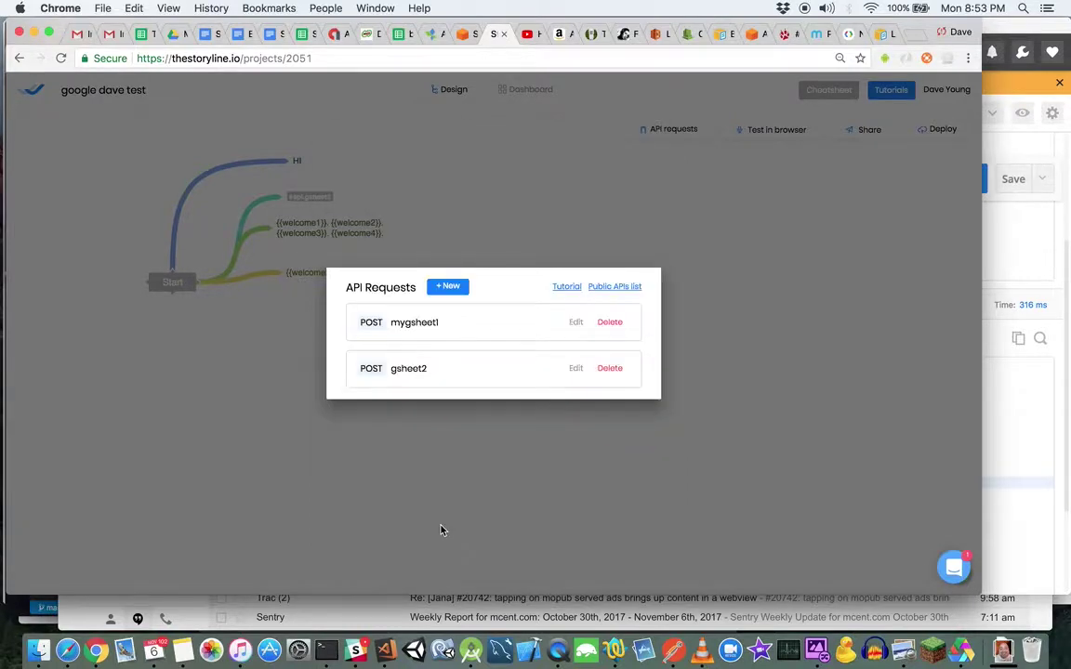
left_click(643, 485)
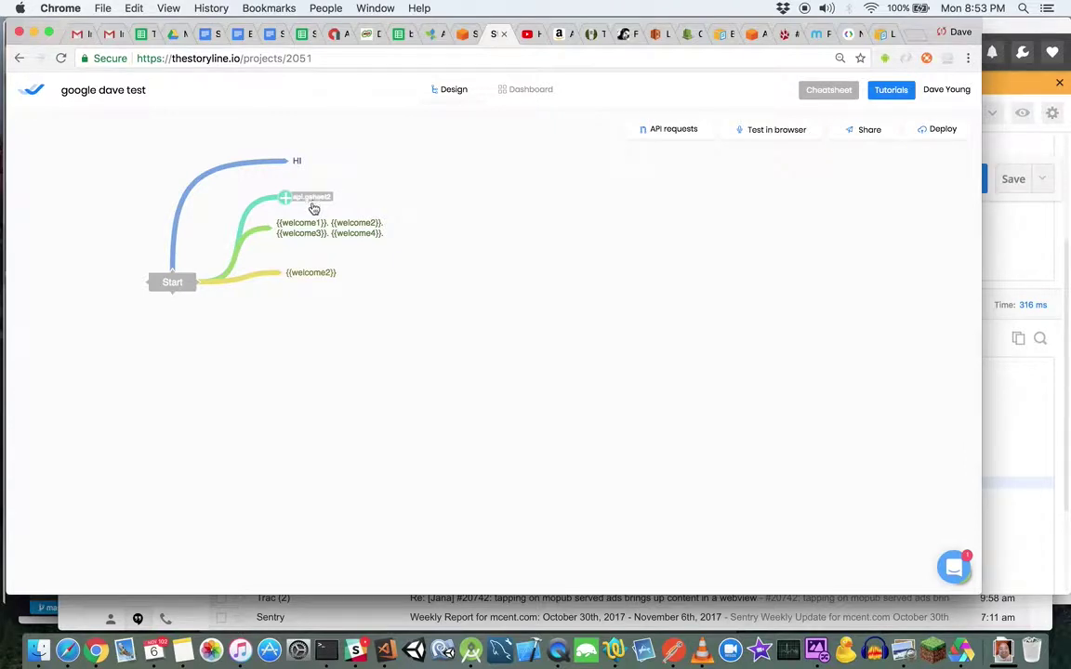
Play the google dave test app in the browser tester with the sound turned up, and close the tester
left_click(771, 132)
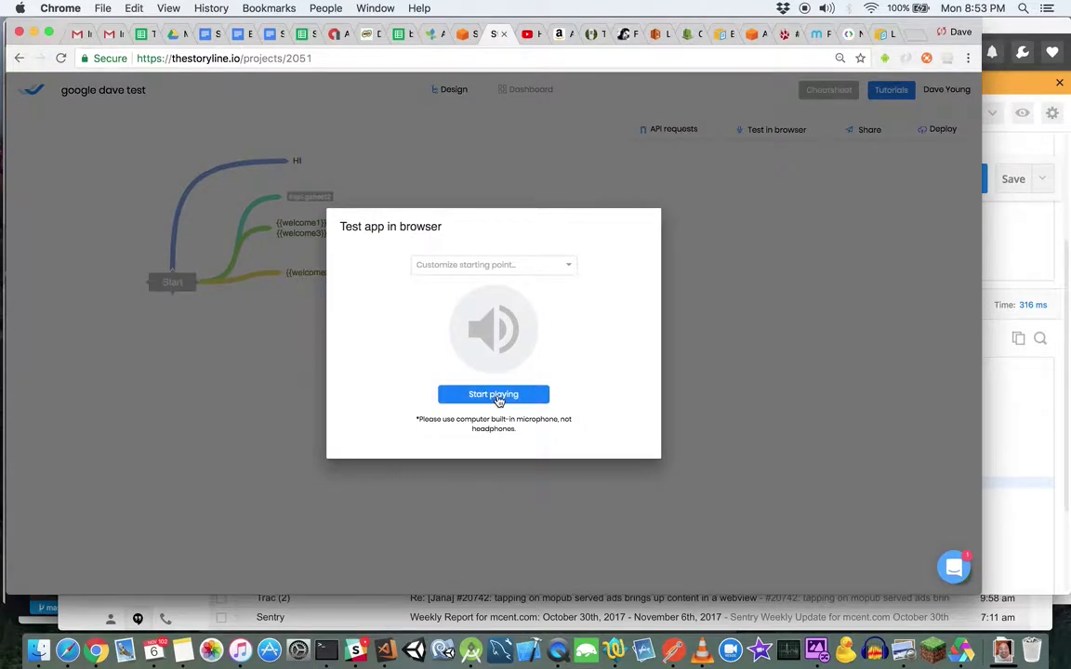
key("XF86AudioRaiseVolume")
left_click(496, 395)
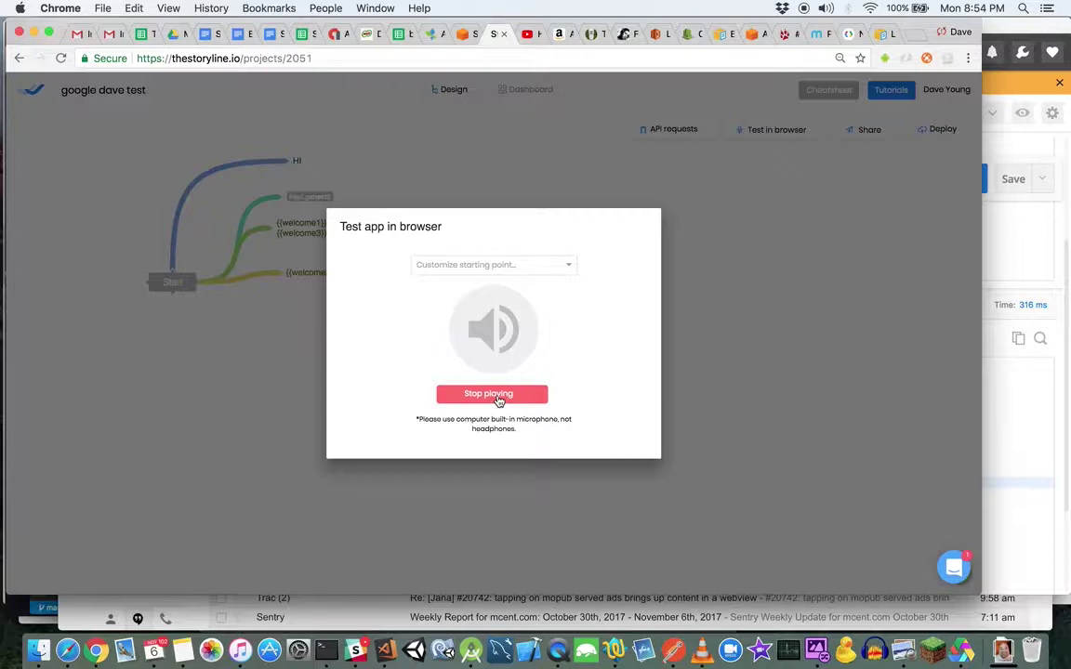
left_click(766, 330)
mouse_move(361, 234)
left_mouse_down()
mouse_move(548, 248)
mouse_move(363, 229)
mouse_move(370, 241)
left_mouse_up()
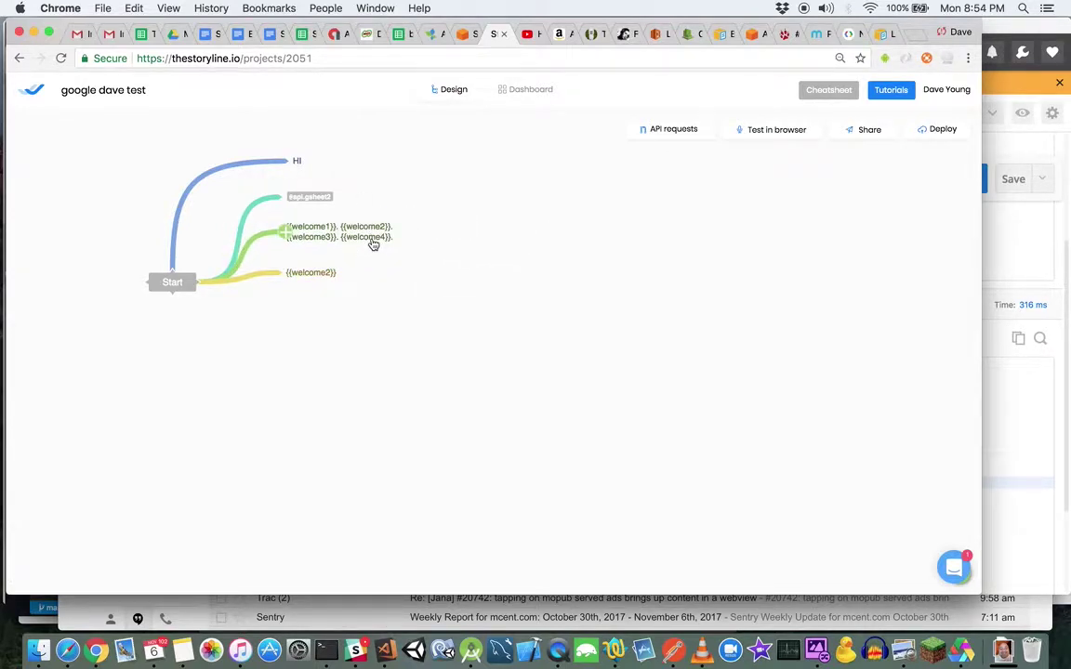
Create a new blank Google Sheets spreadsheet from the open TemplateSheet1 file
left_click(143, 34)
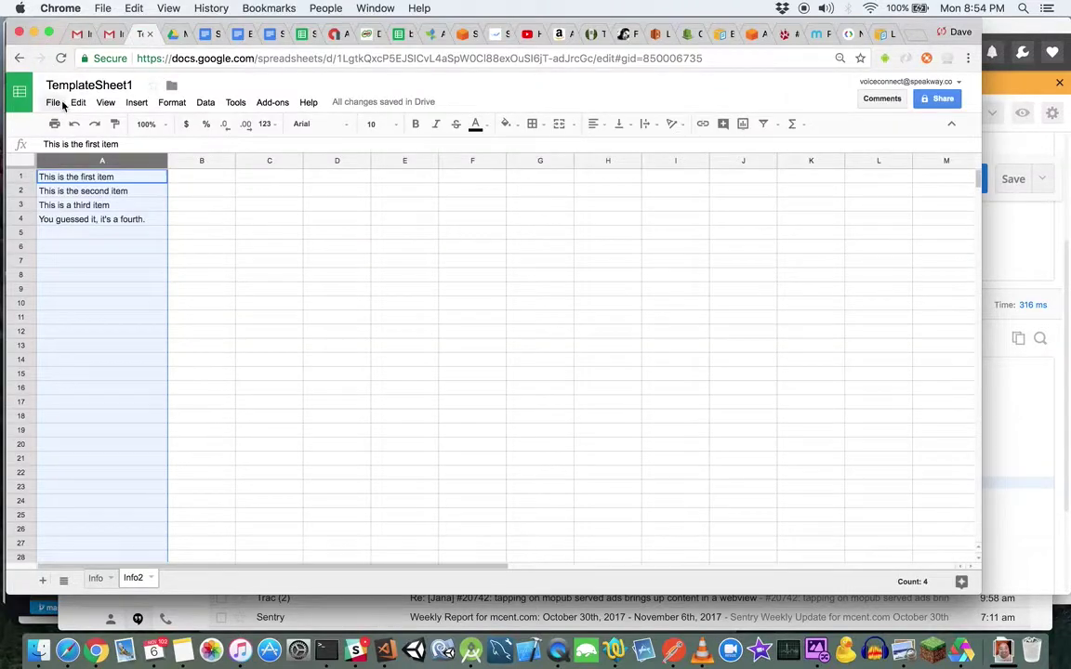
left_click(54, 103)
mouse_move(120, 153)
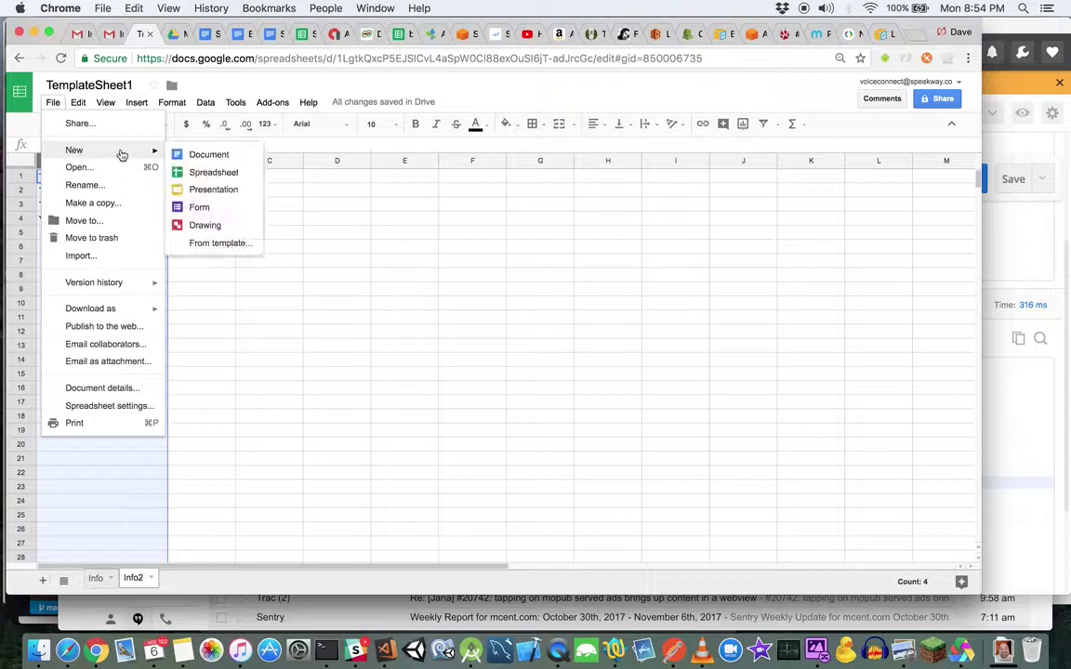
left_click(197, 177)
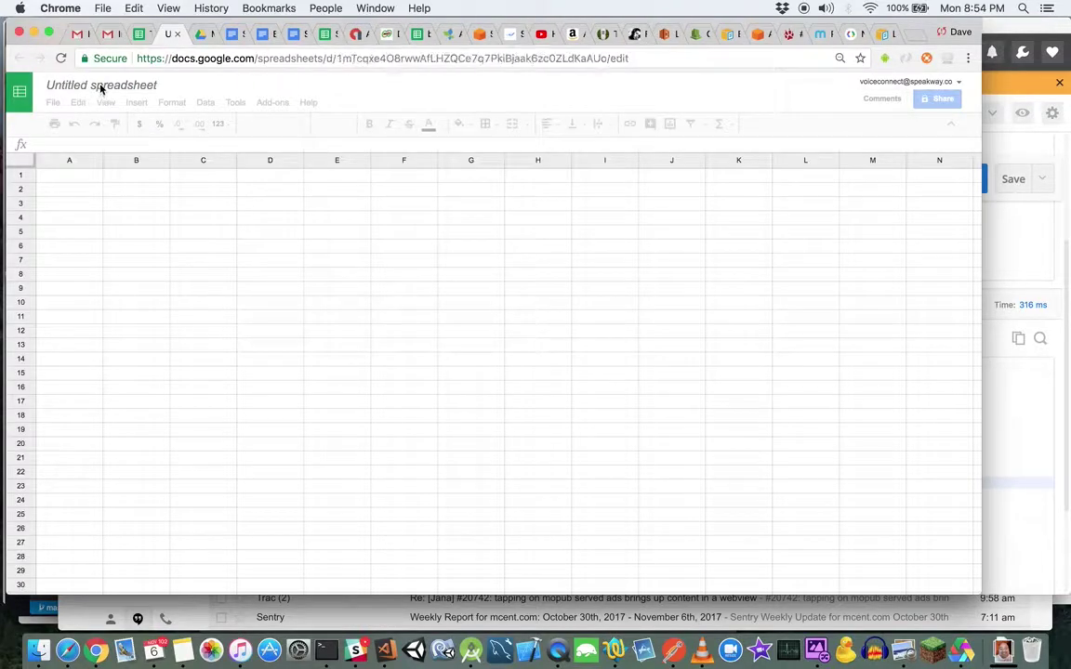
Rename the new untitled spreadsheet as DaveTest2
left_click(93, 86)
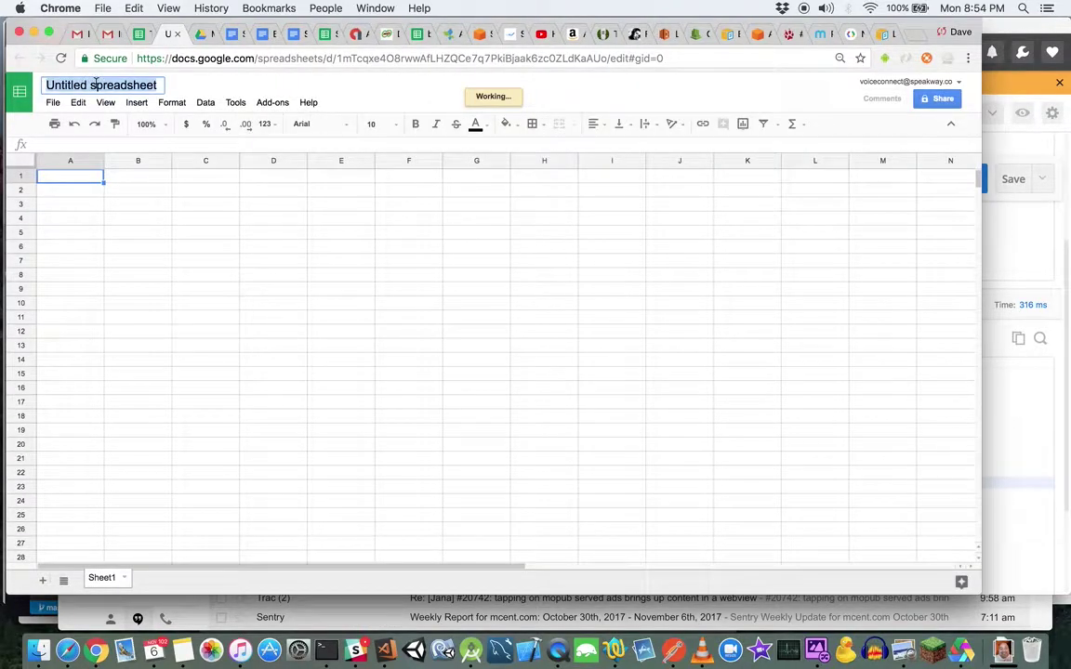
type("Dave/test2")
key("BackSpace")
key("BackSpace")
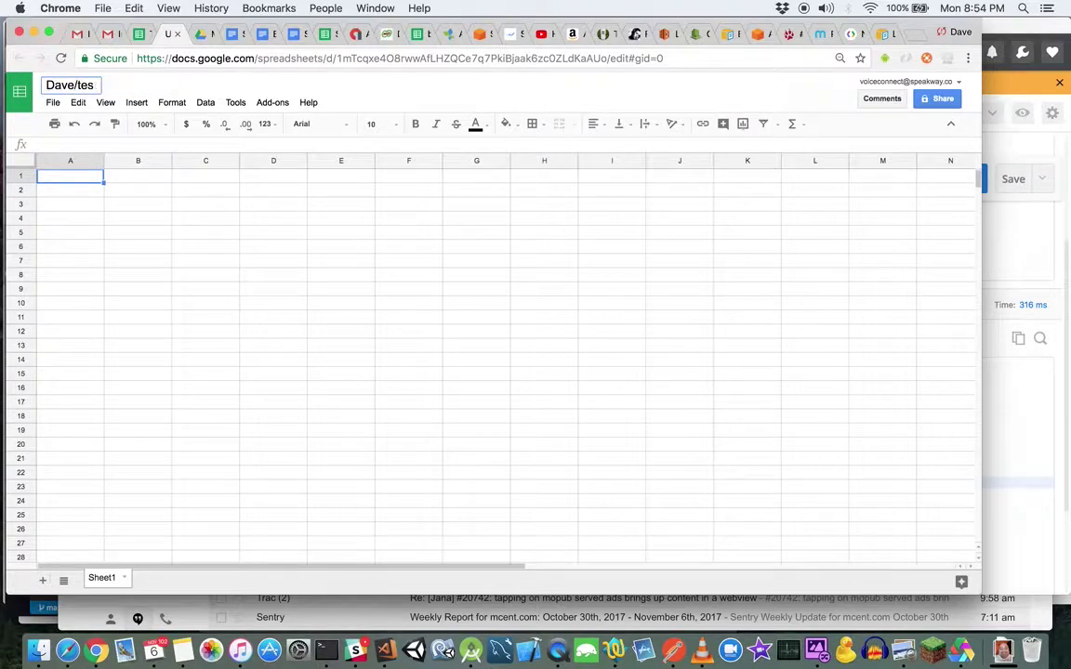
key("BackSpace")
key("BackSpace")
key("BackSpace")
key("BackSpace")
type("st2")
left_click(153, 220)
Enter "Hello sweet user" in cell A1 and widen column A to fit the text
left_click(84, 179)
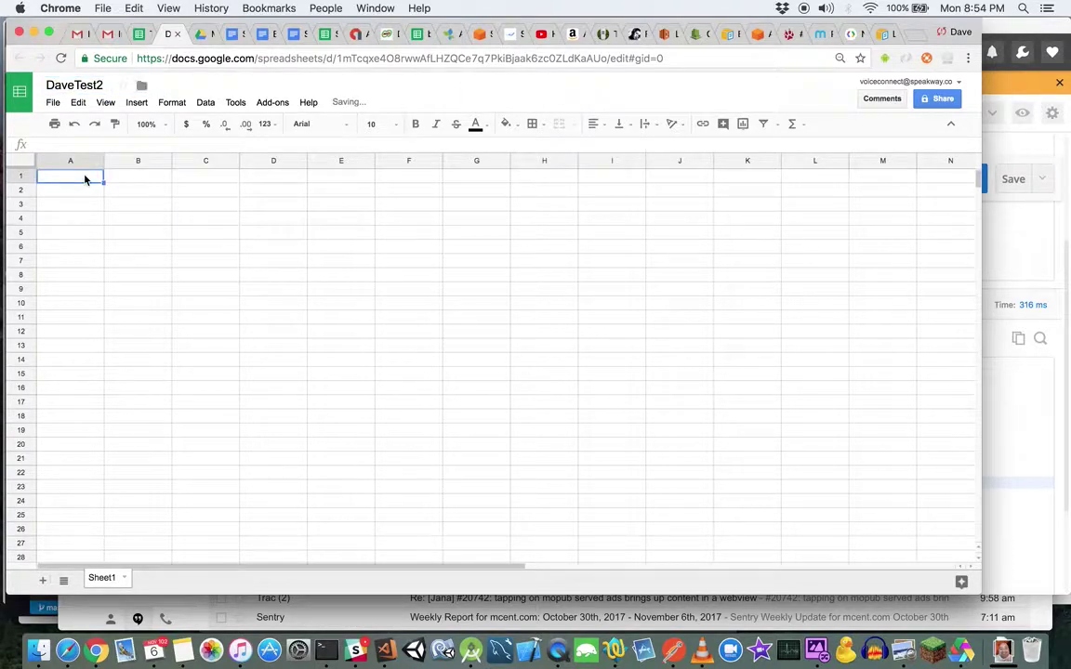
type("Hell")
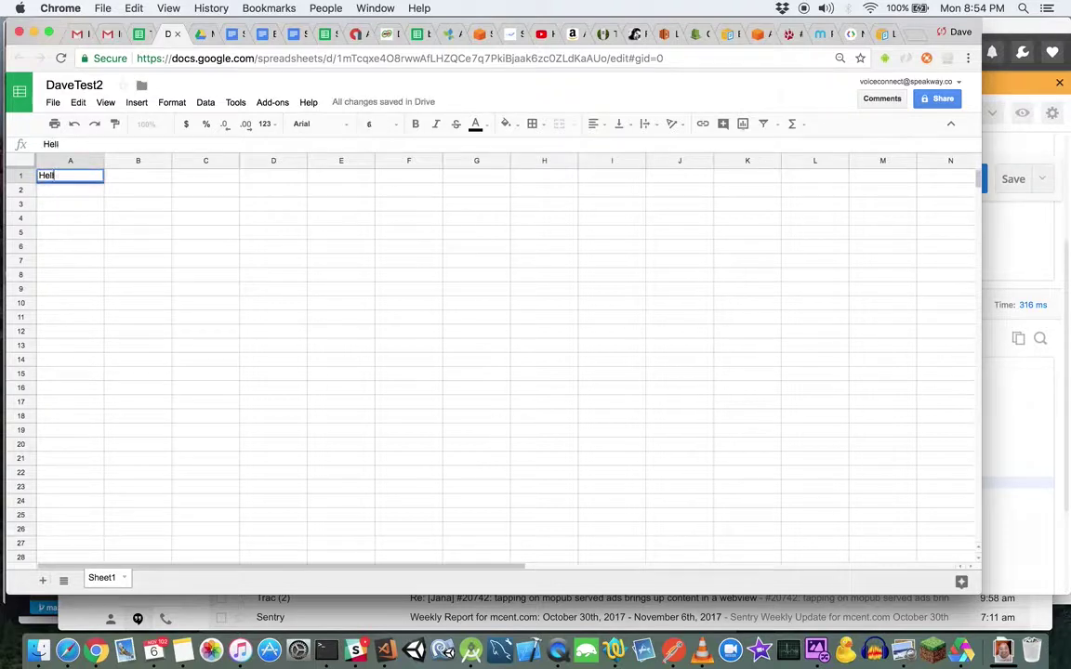
type("o sweet user")
key("Return")
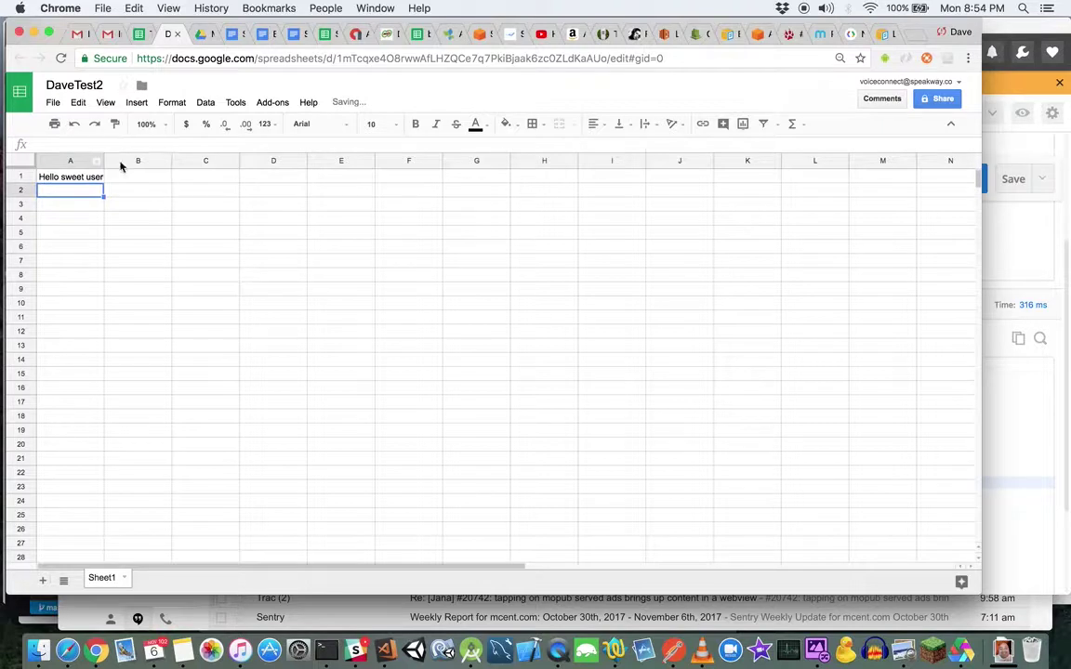
left_click(65, 161)
left_click_drag(103, 161, 146, 158)
Rename the Sheet1 sheet of DaveTest2 as Info
double_click(101, 577)
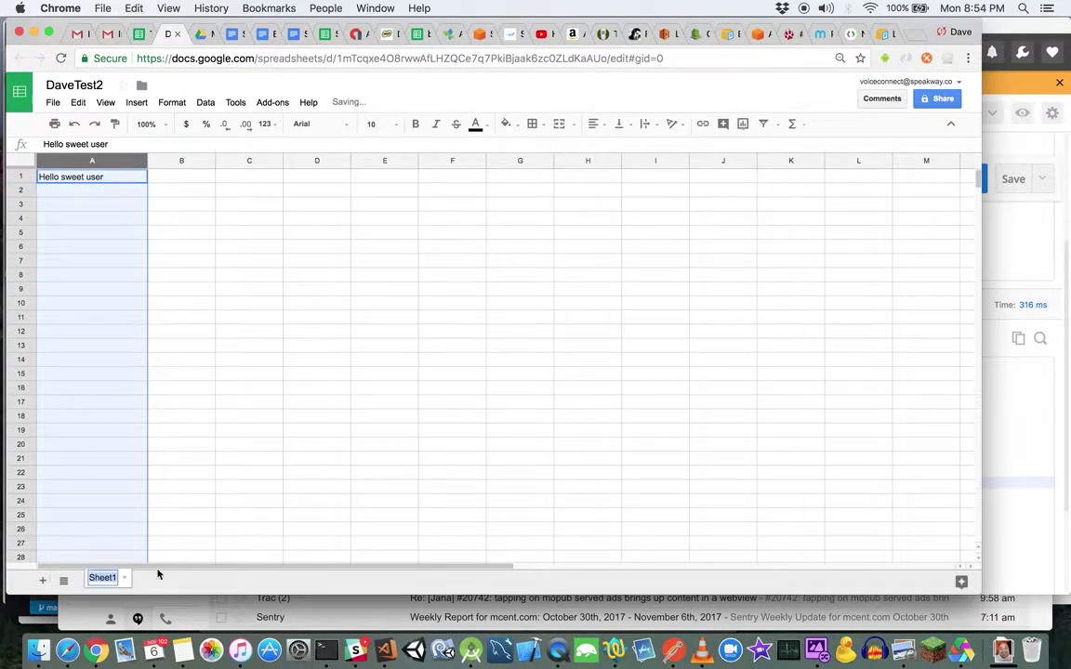
type("Info")
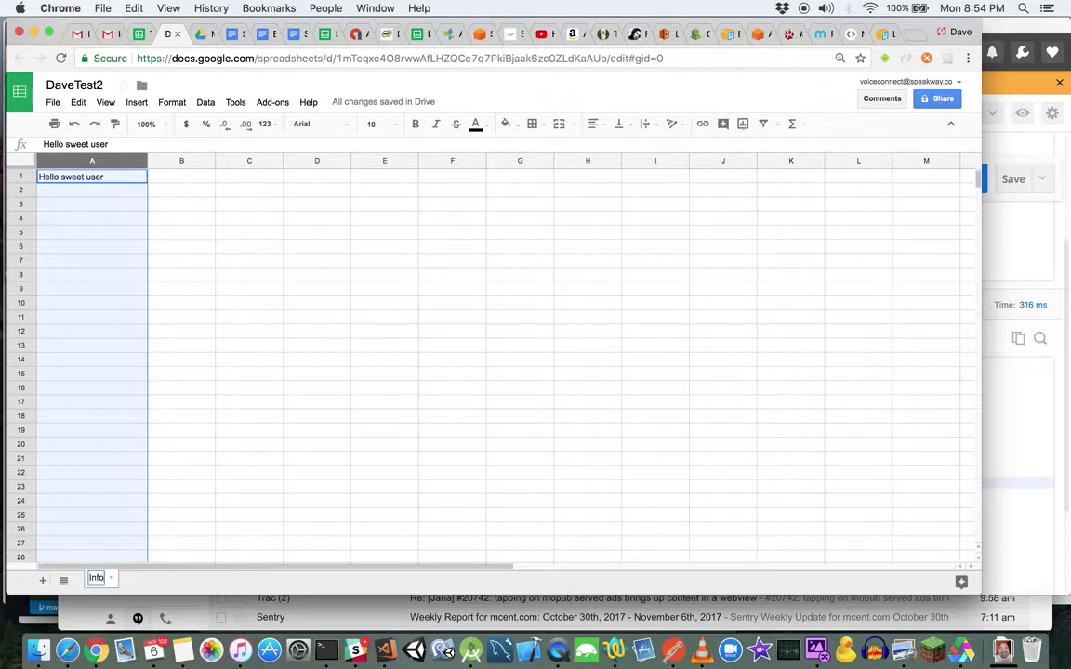
key("Return")
left_click(93, 190)
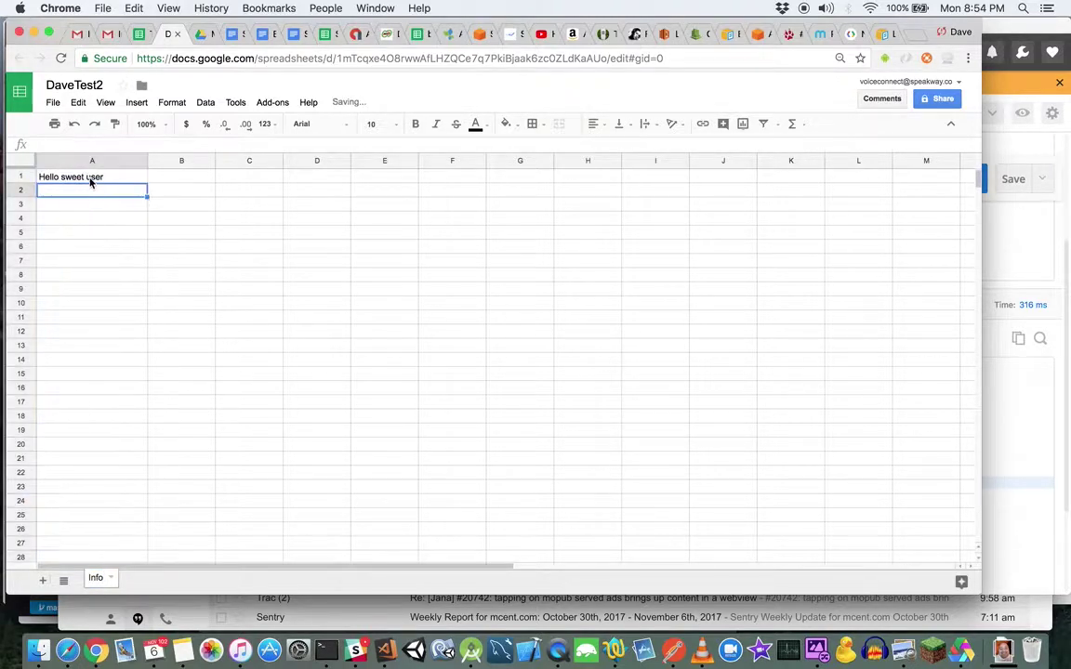
left_click(89, 175)
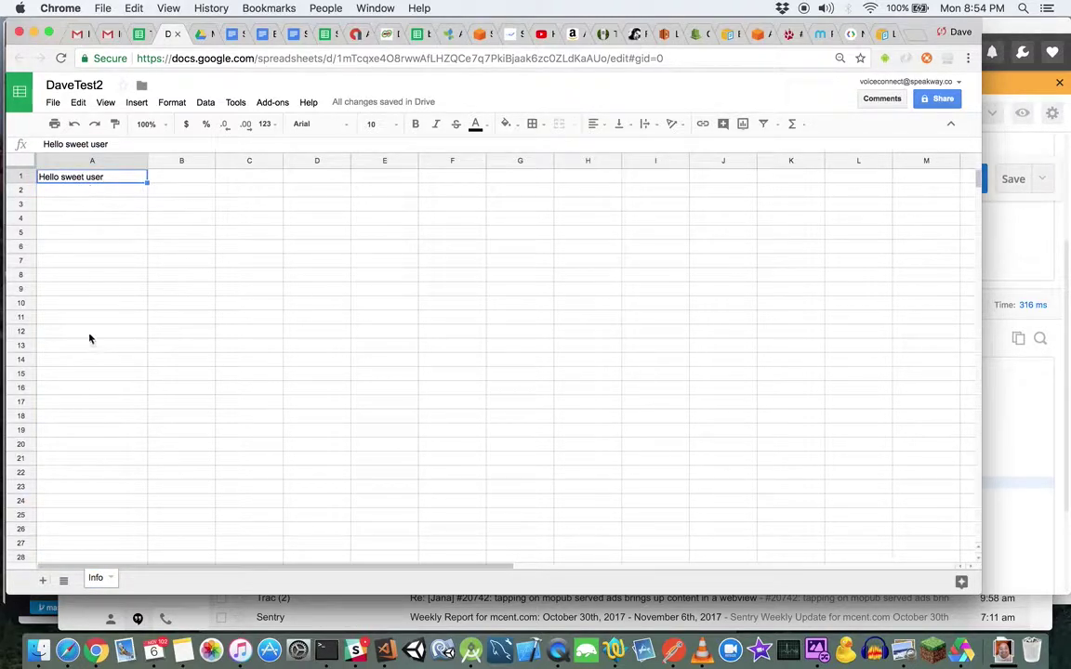
Enter "This is an awesome voice skill." in cell A2 and widen column A to fit the sentence
left_click(93, 190)
type("This is")
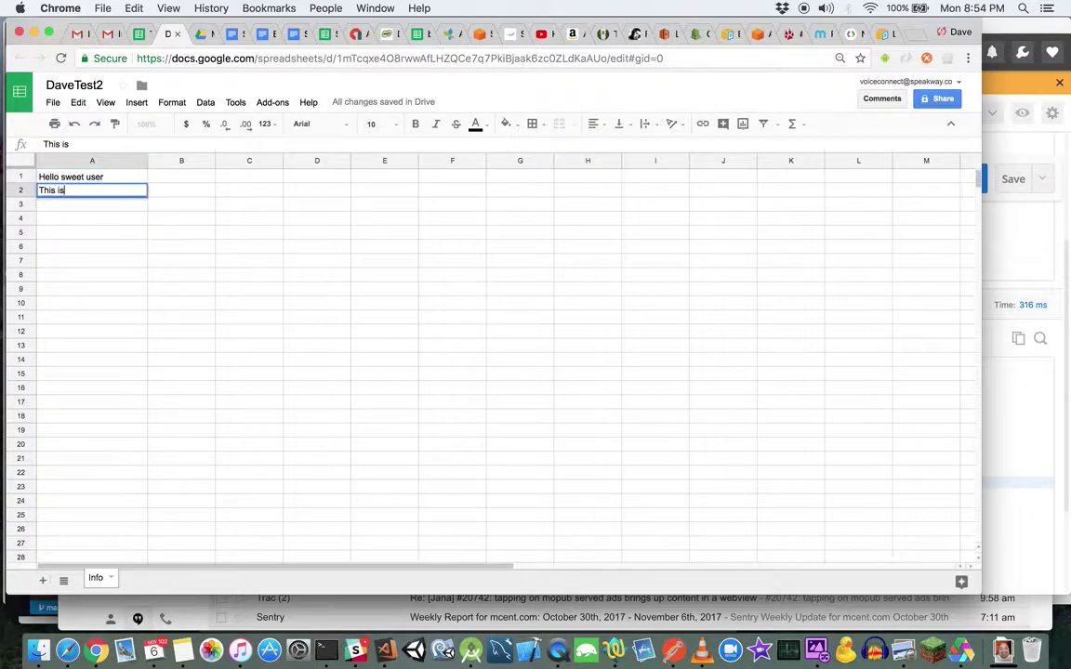
type(" an awes")
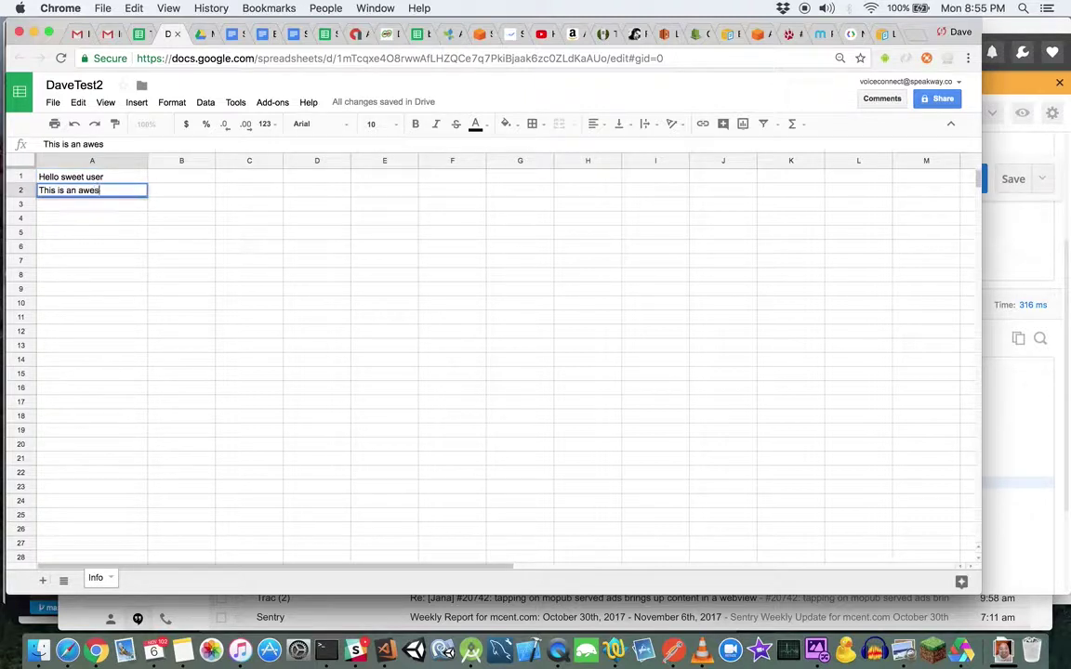
type("ome voice skill.")
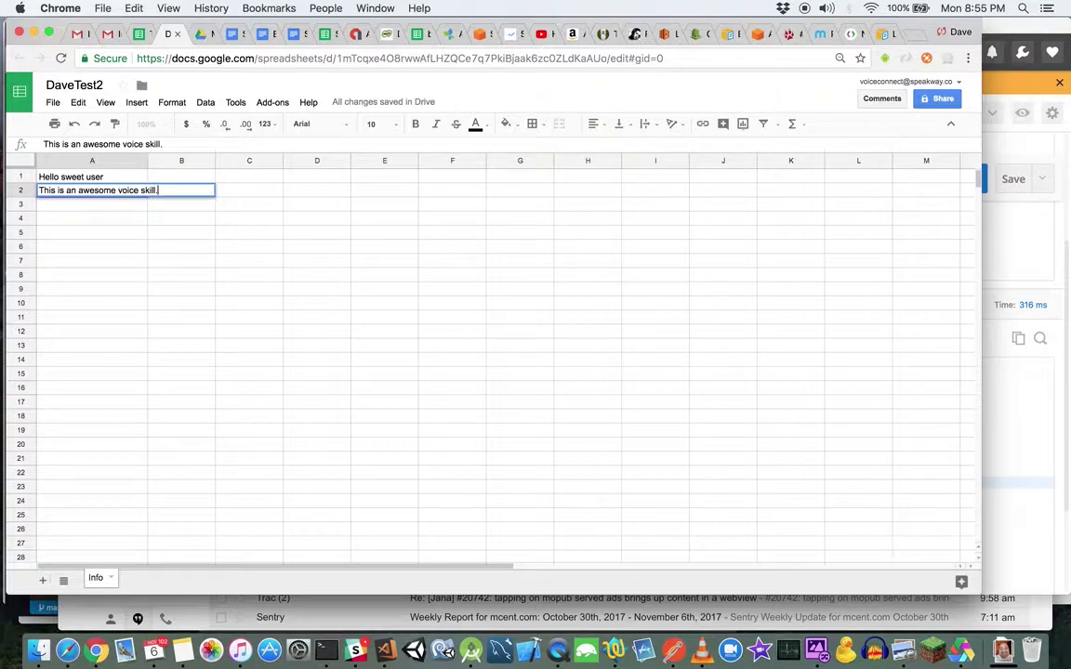
key("Return")
left_click(116, 160)
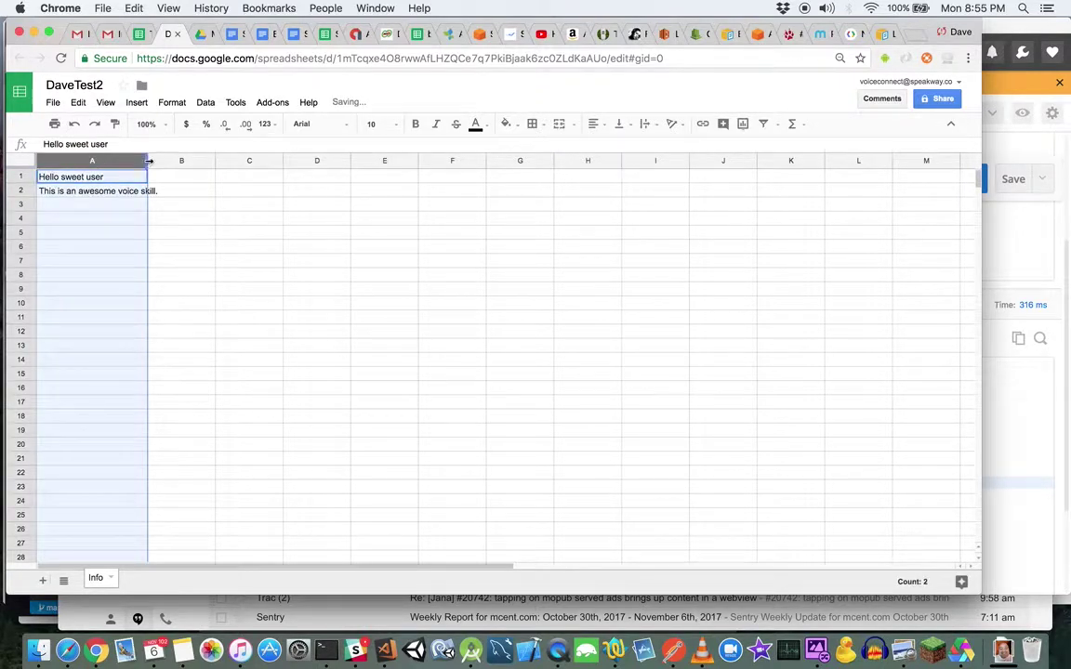
left_click_drag(149, 160, 188, 161)
left_click(130, 219)
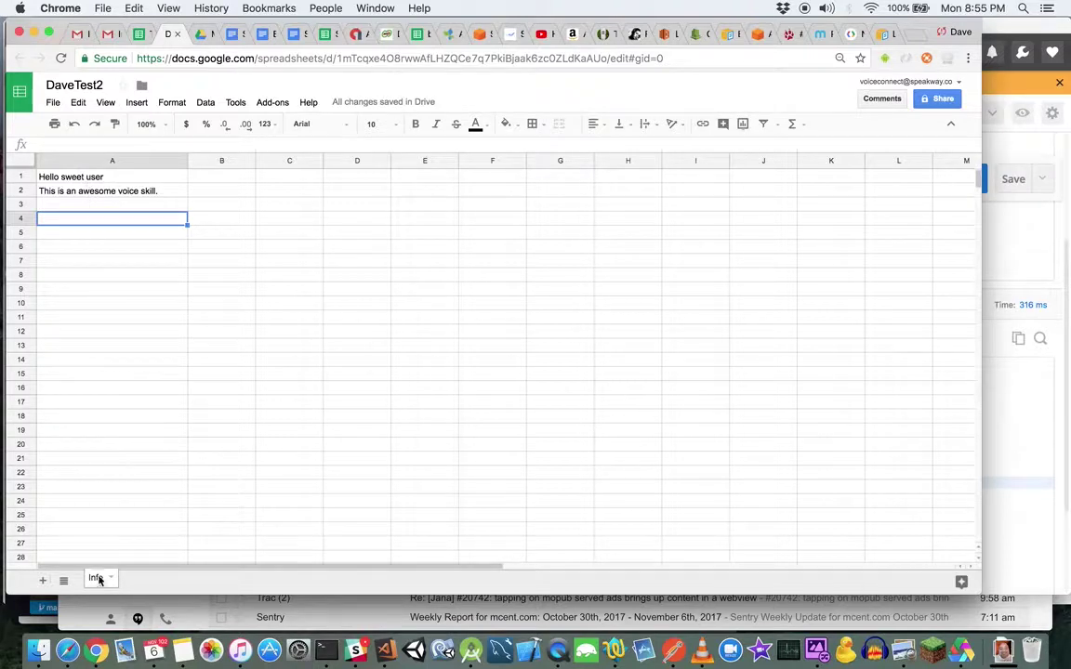
Copy the DaveTest2 spreadsheet ID from the part of its URL between /d/ and /edit
left_click(341, 58)
left_click(339, 57)
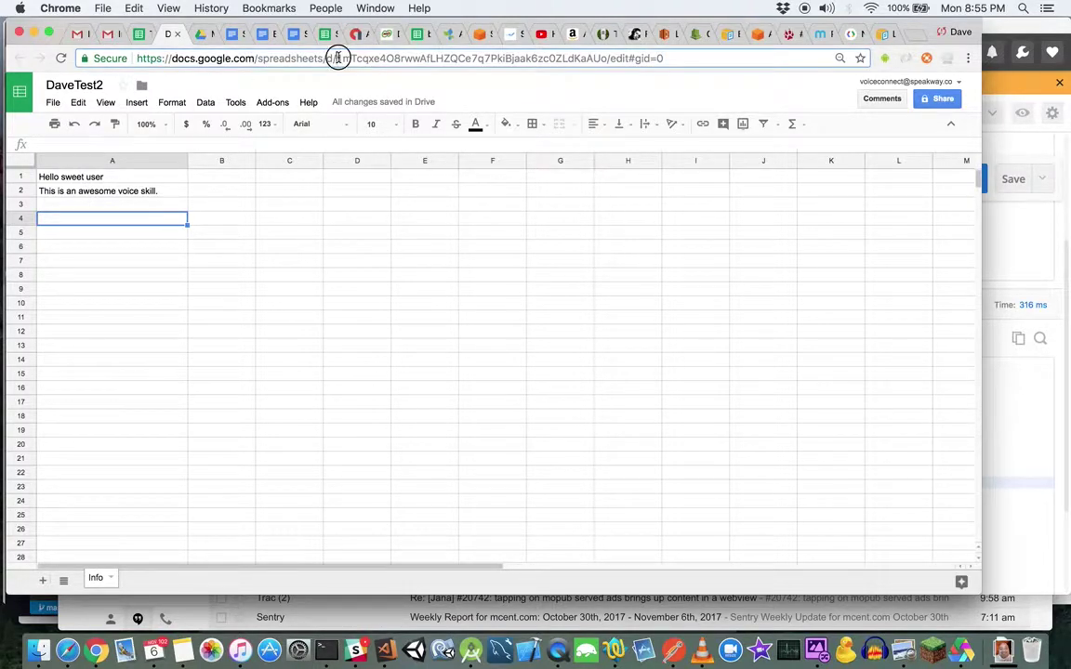
left_click_drag(337, 58, 602, 57)
key("super+c")
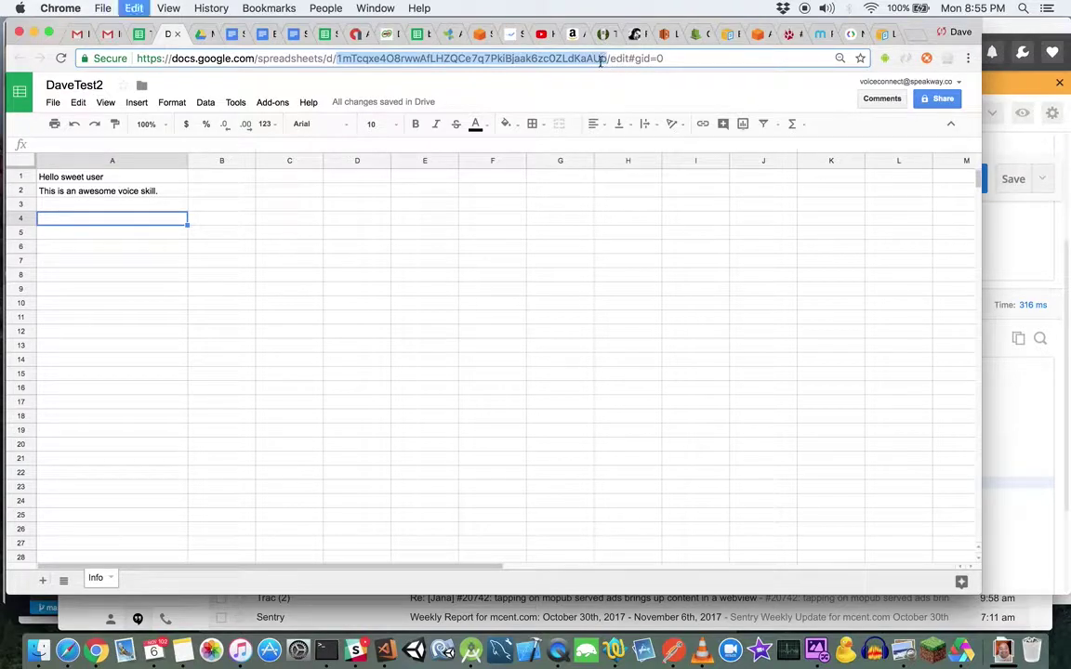
Open the Storyline project's gsheet2 API request and replace the sheetId value in its body with the copied DaveTest2 spreadsheet ID
left_click(509, 35)
left_click(668, 129)
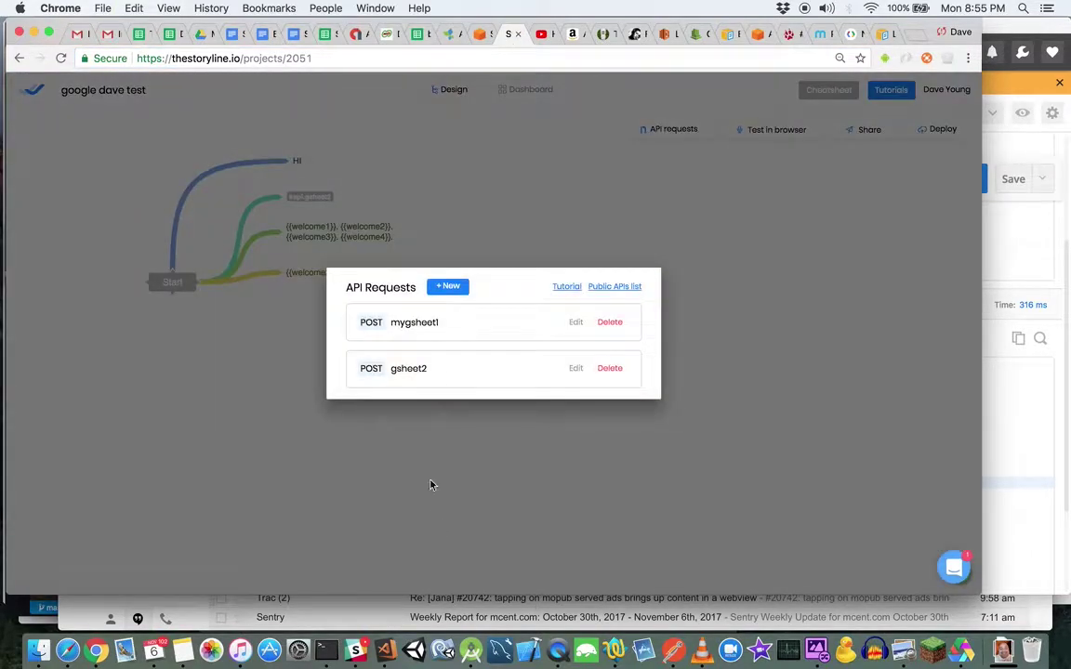
left_click(570, 371)
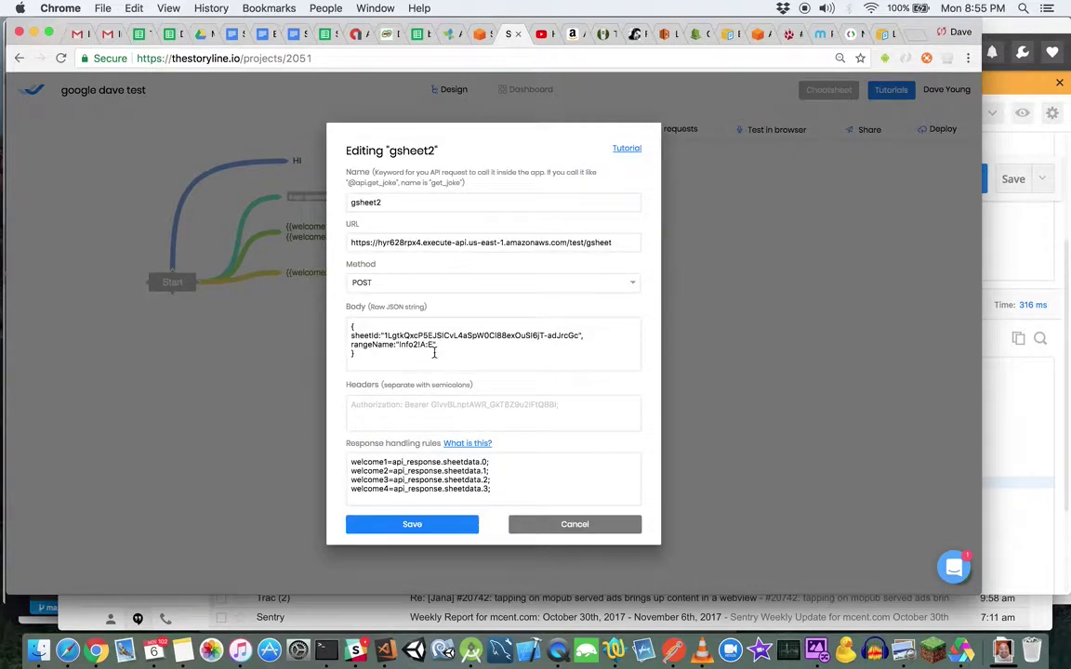
left_click_drag(384, 335, 579, 335)
key("super+v")
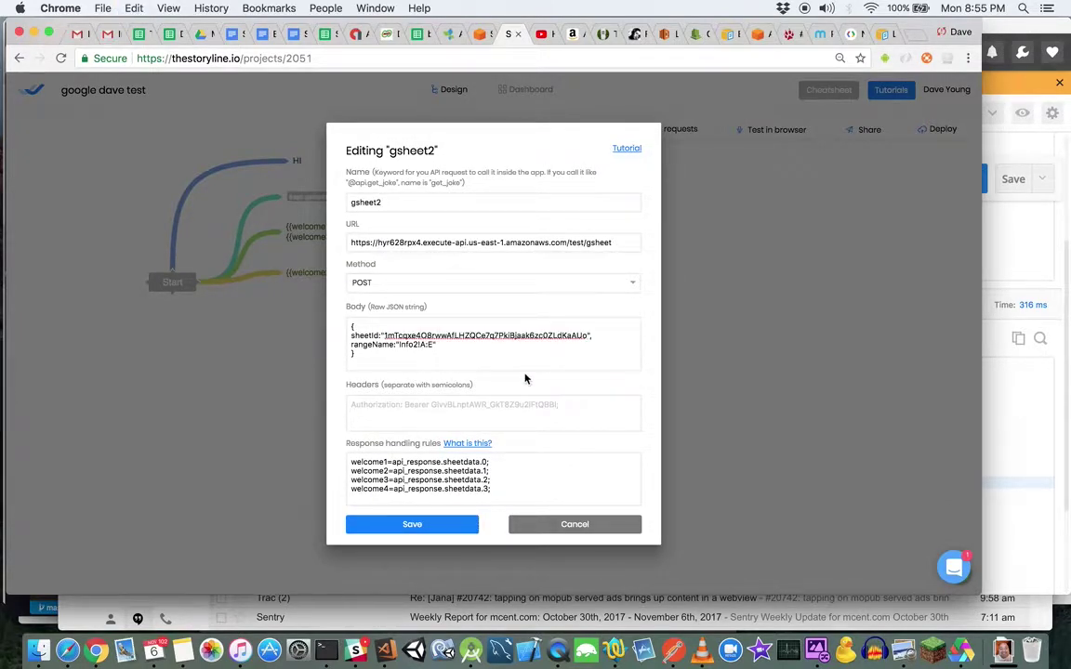
Set rangeName to "Info!A:E" in the gsheet2 request body and delete the welcome3 and welcome4 response handling rules
left_click(447, 347)
left_click(415, 345)
key("BackSpace")
left_click_drag(492, 488, 344, 477)
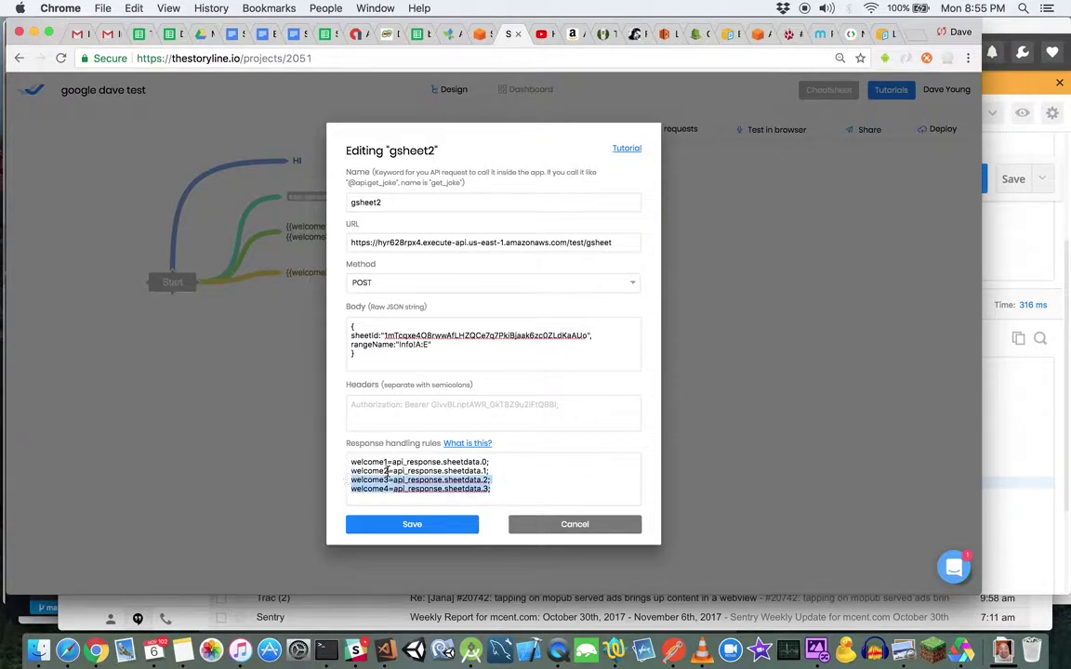
key("BackSpace")
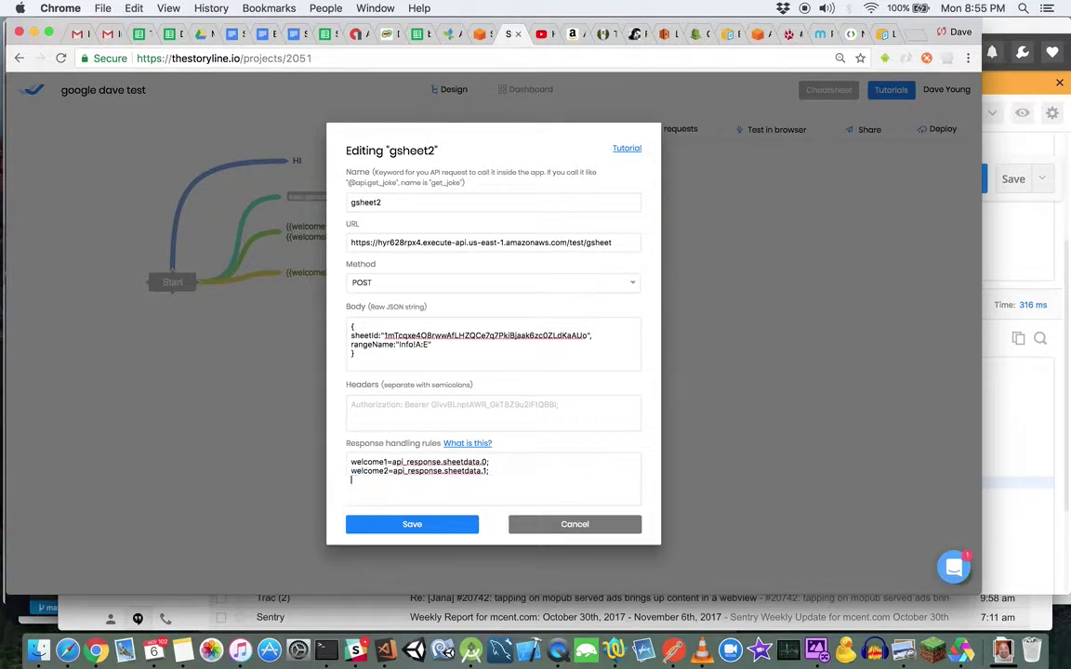
Rename the gsheet2 response handling variables to message1 and message2, save the request and close the API requests list
double_click(387, 462)
type("message1")
double_click(385, 471)
type("message2")
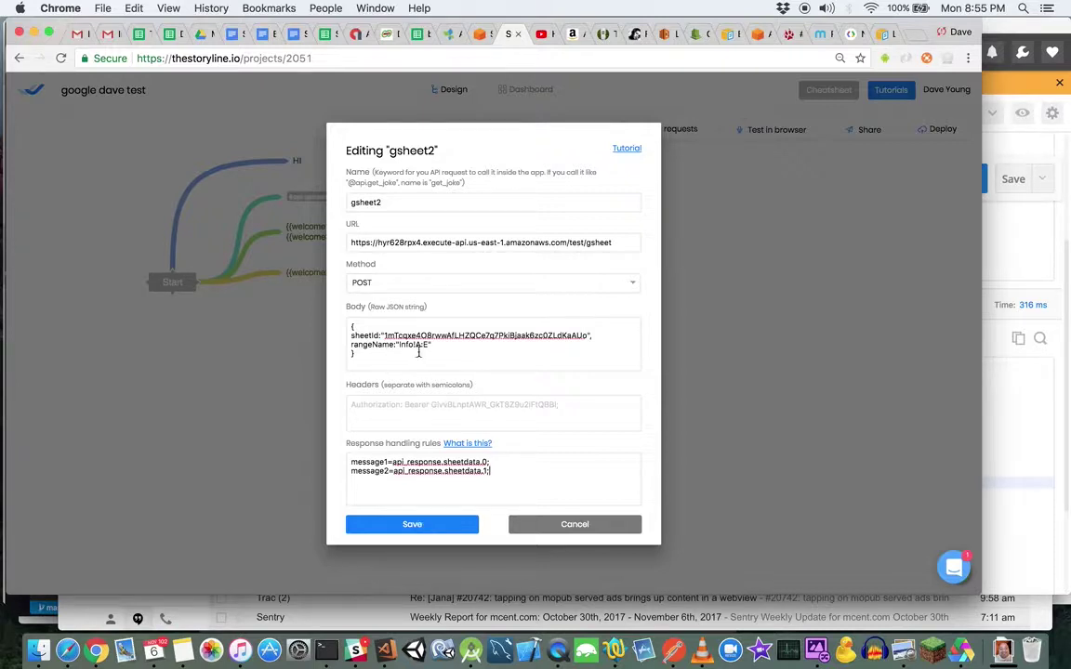
left_click(439, 528)
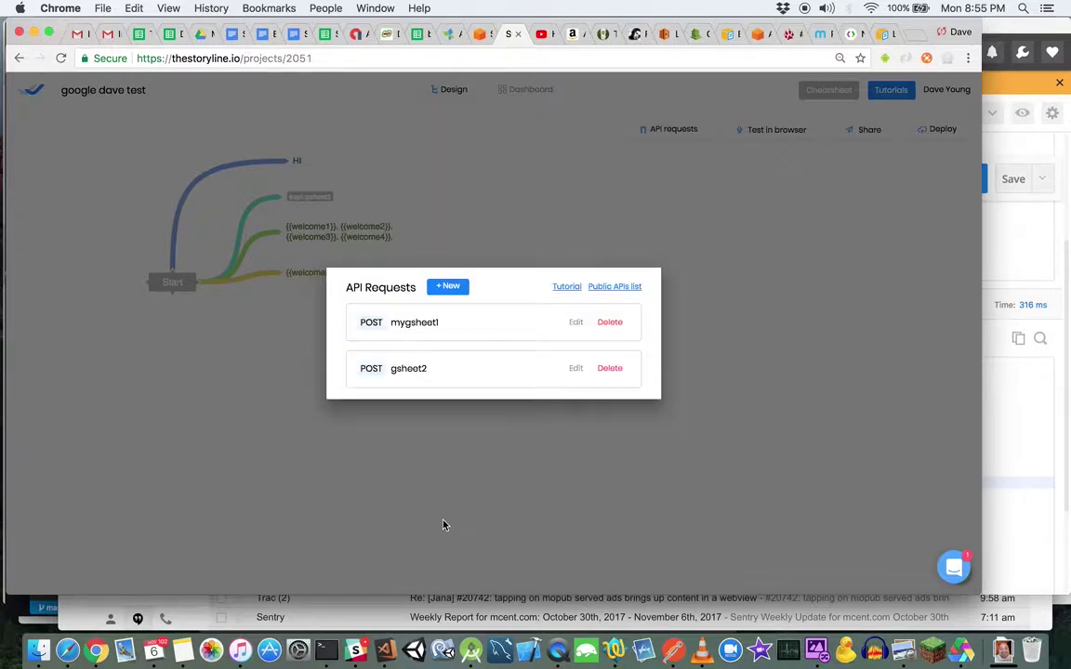
left_click(755, 365)
Remove {{welcome3}} and {{welcome4}} from the response block that combines the welcome variables
left_click(379, 238)
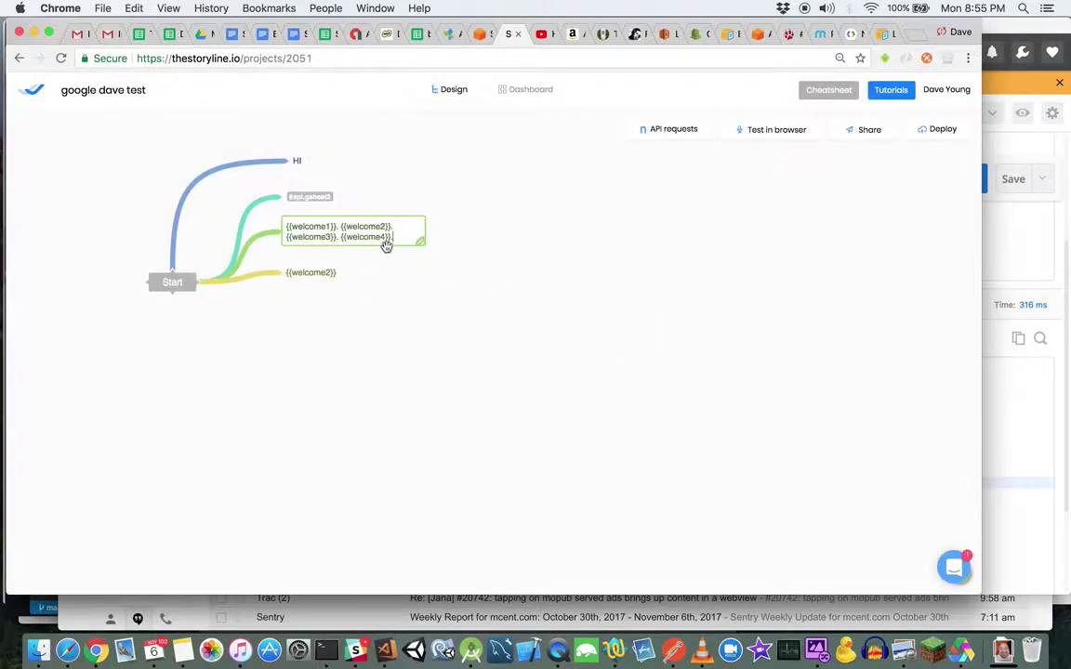
left_click_drag(398, 239, 285, 239)
key("BackSpace")
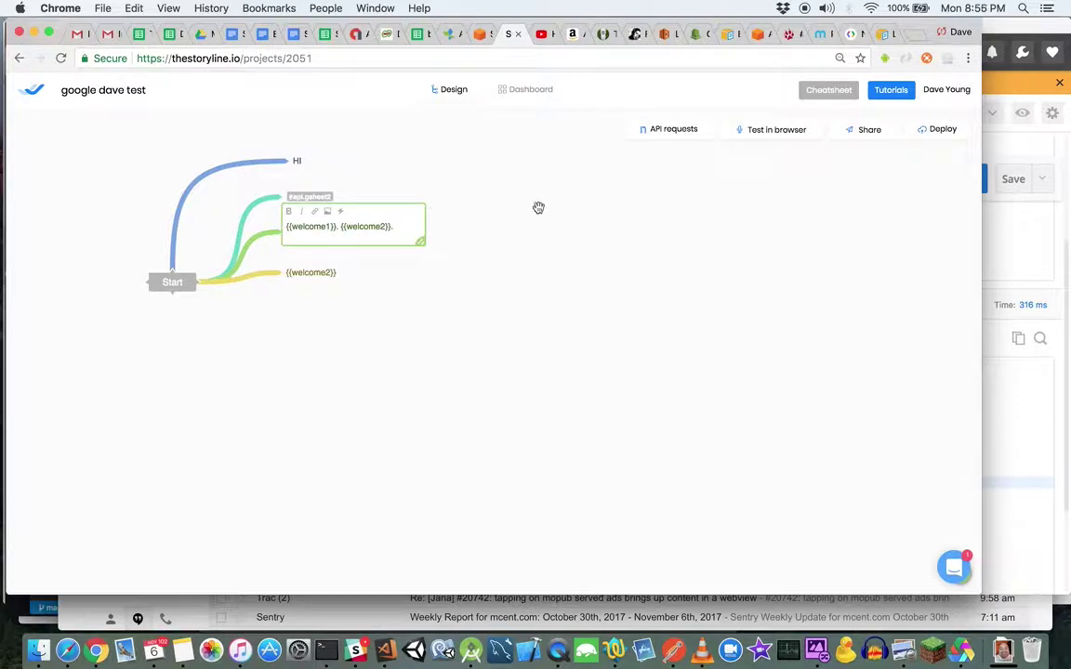
left_click(521, 294)
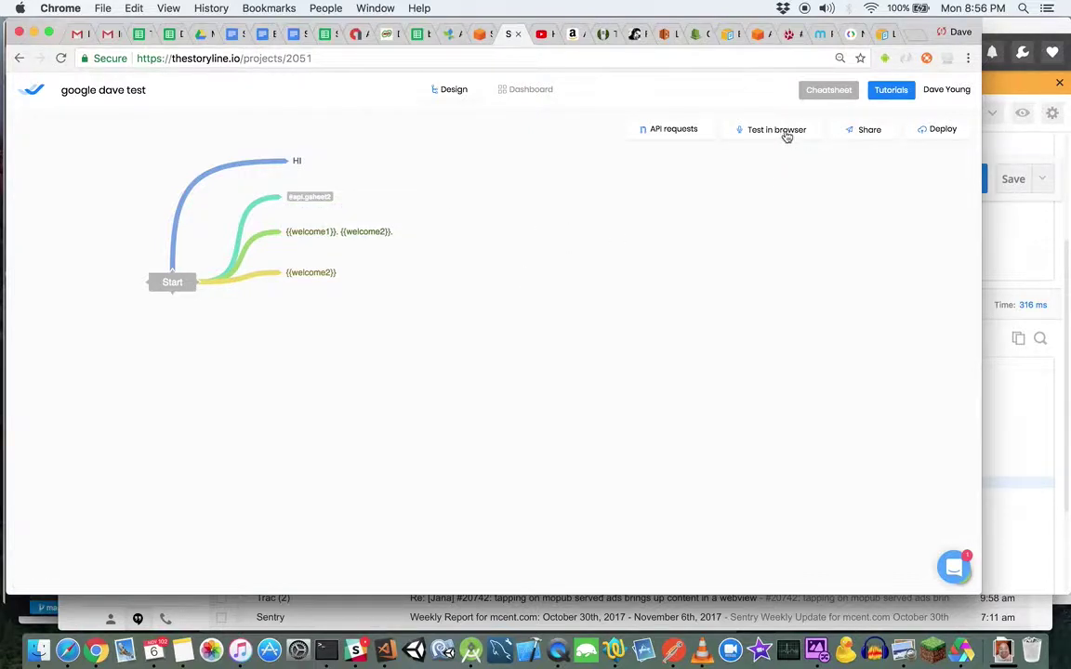
Play the voice app in the browser test and close the test dialog
left_click(783, 133)
left_click(485, 394)
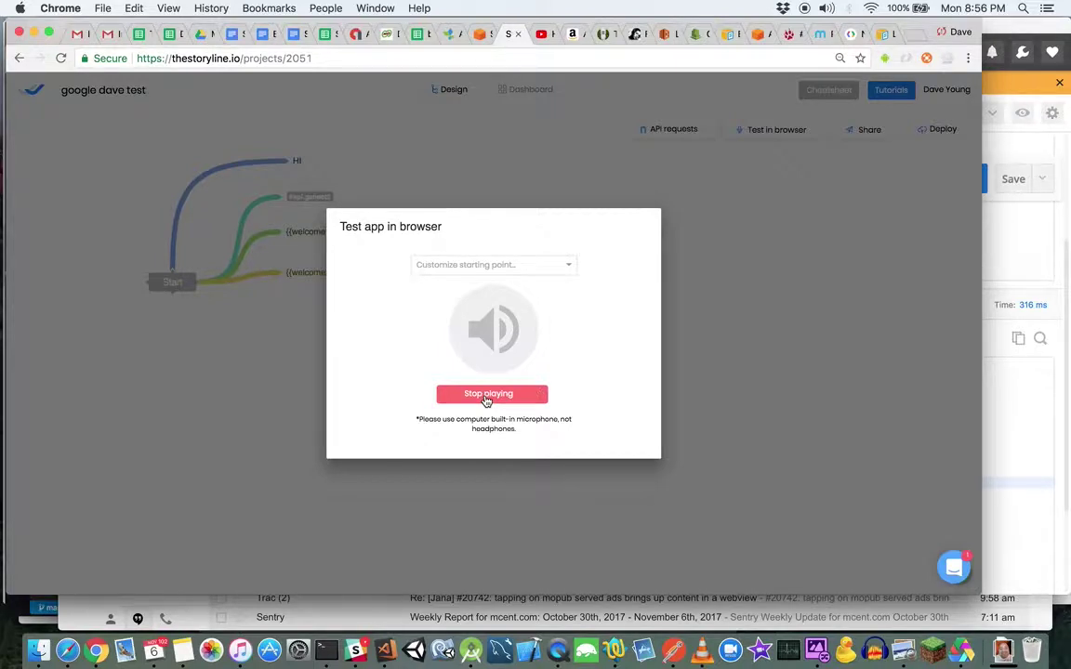
left_click(699, 321)
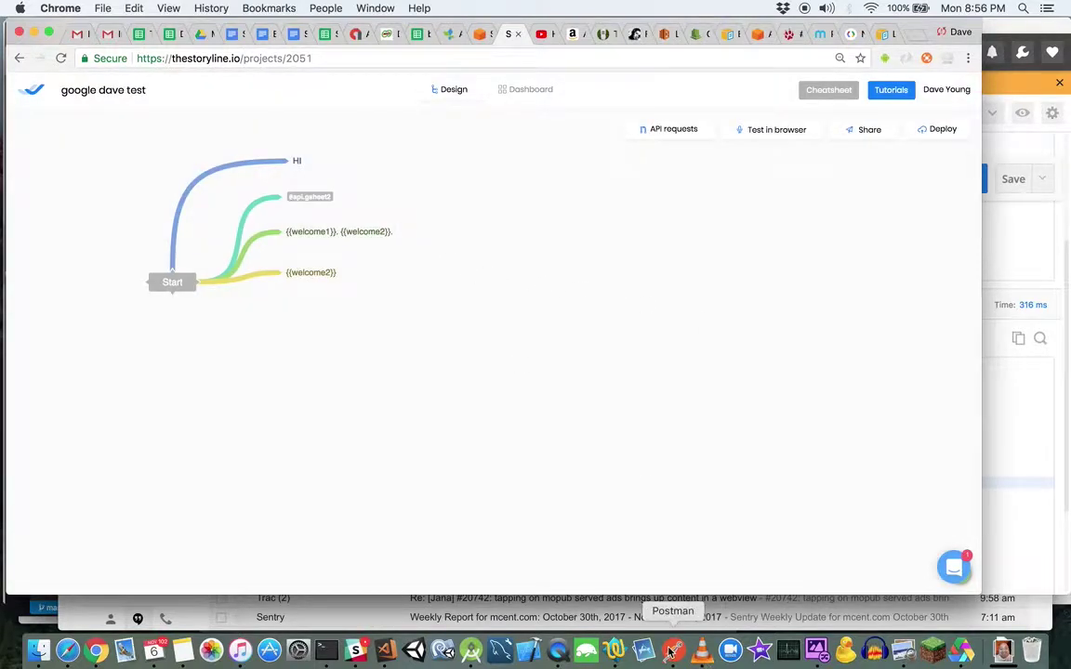
Copy the sheetId value from the gsheet2 API request, paste it over the sheetId in Postman's request body and send the request
left_click(682, 136)
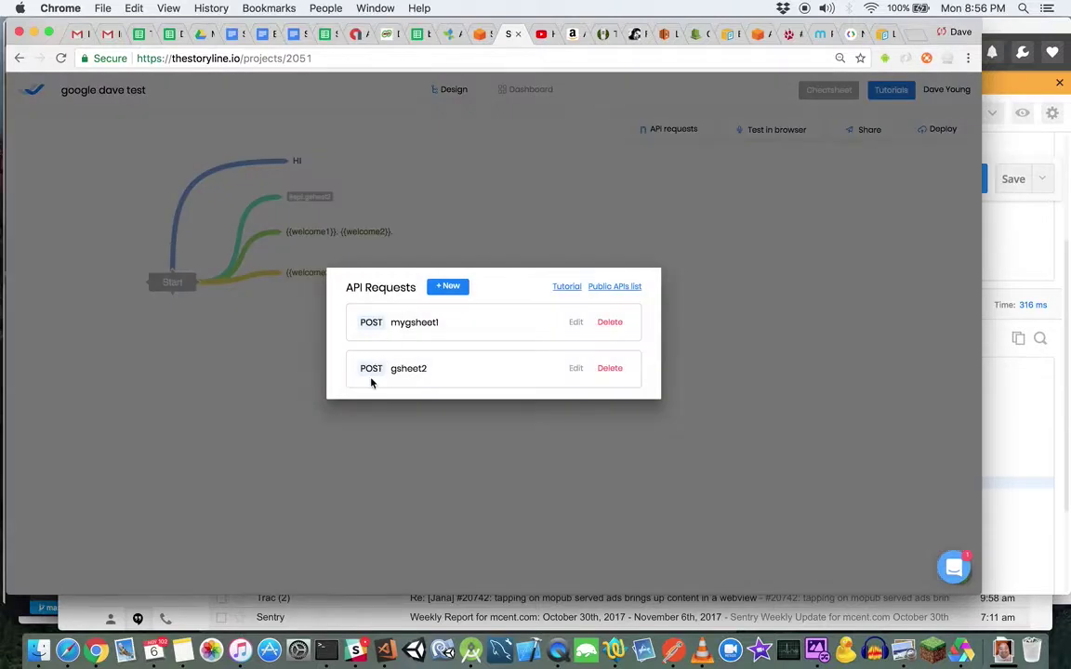
left_click(576, 370)
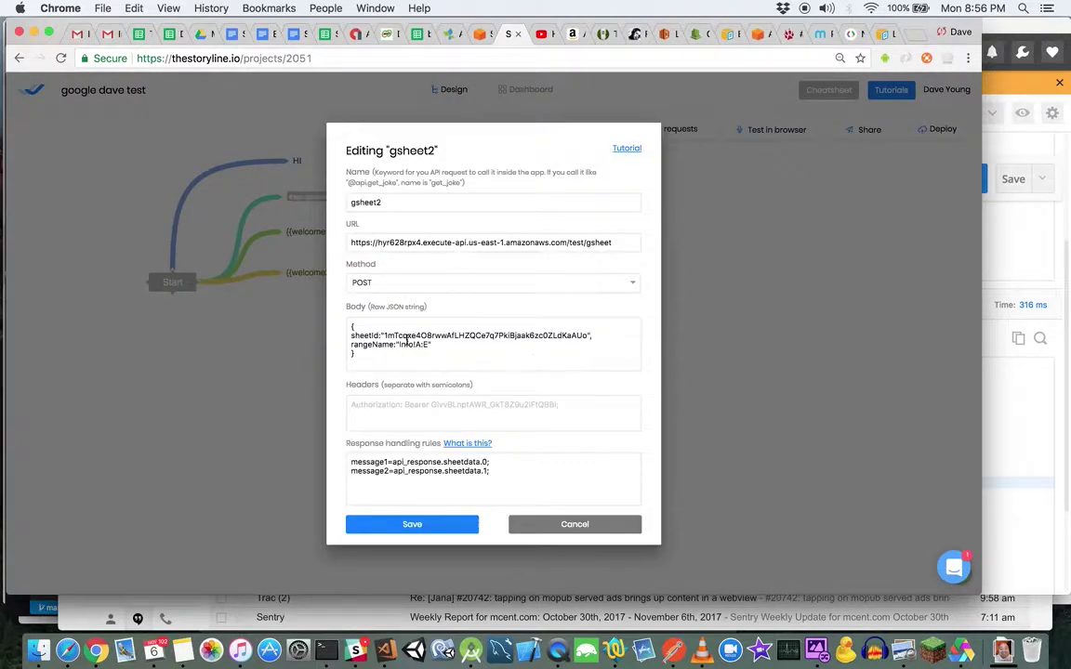
left_click_drag(385, 335, 588, 336)
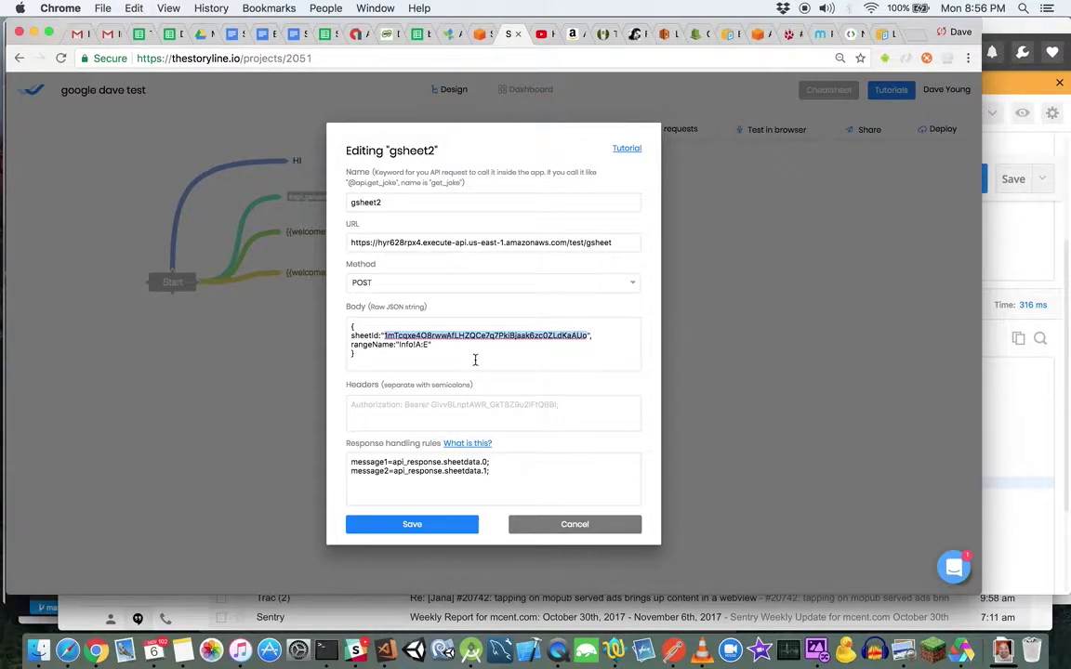
left_click(673, 650)
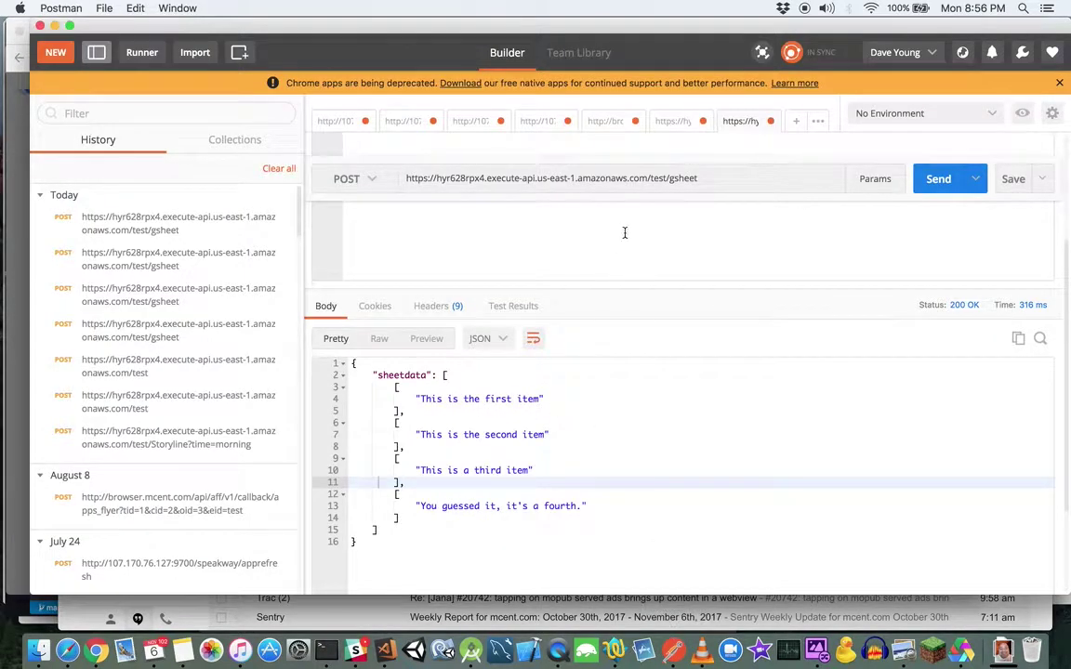
left_click_drag(428, 253, 663, 253)
key("cmd+v")
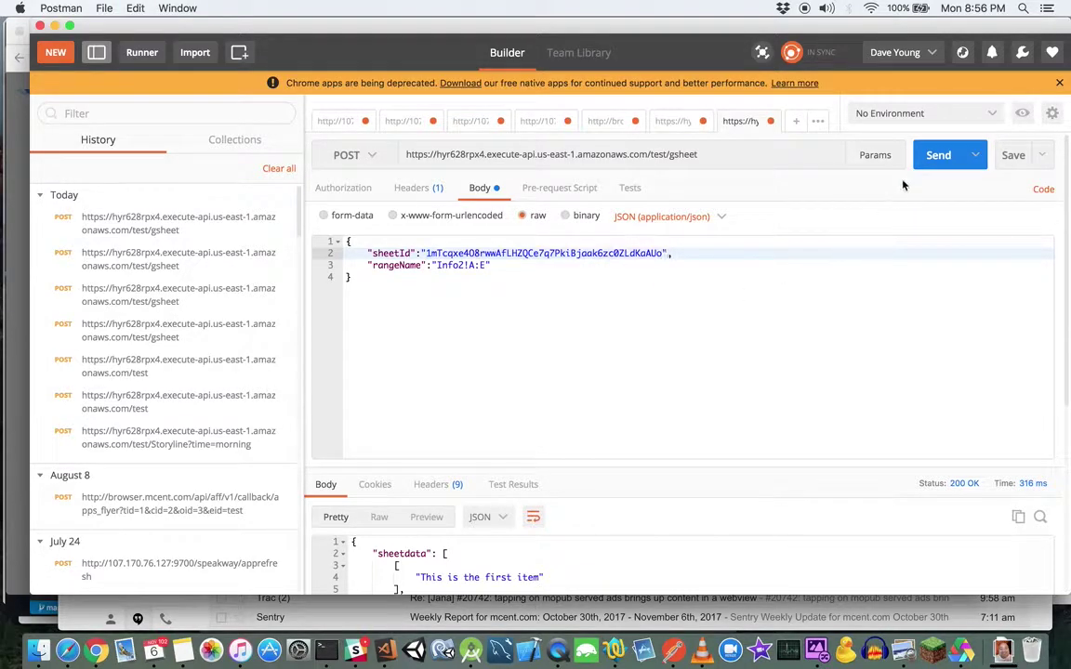
left_click(934, 158)
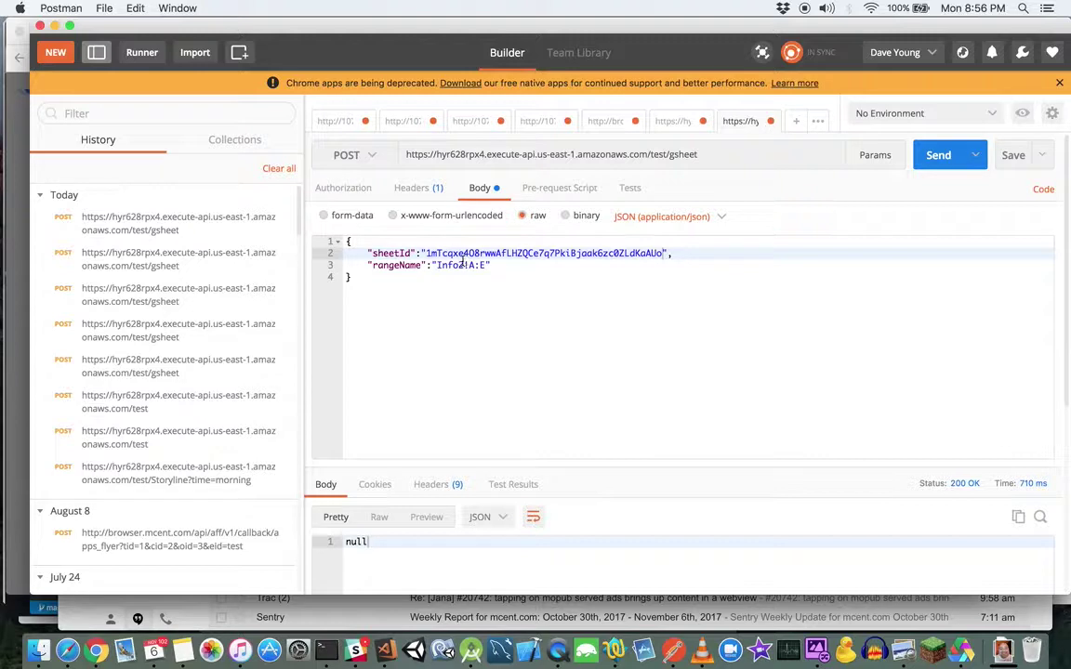
Set rangeName to "Info!A:E" in the request body and resend the POST request
left_click(462, 265)
key("BackSpace")
left_click(937, 155)
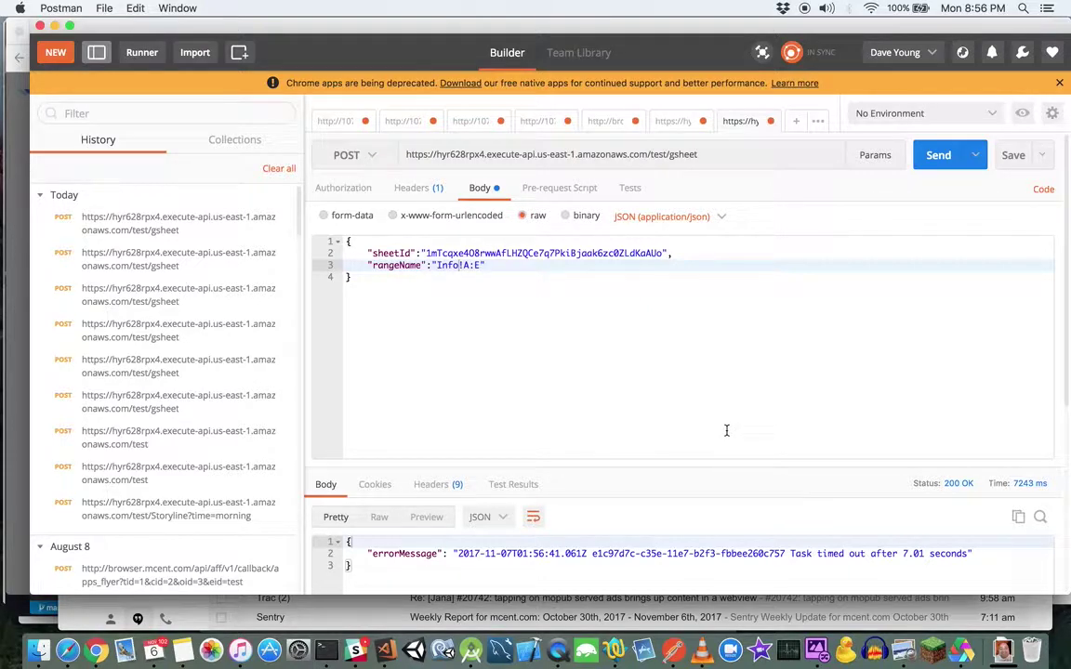
Return to the DaveTest2 spreadsheet in Chrome and copy its ID from the URL again
left_click(96, 650)
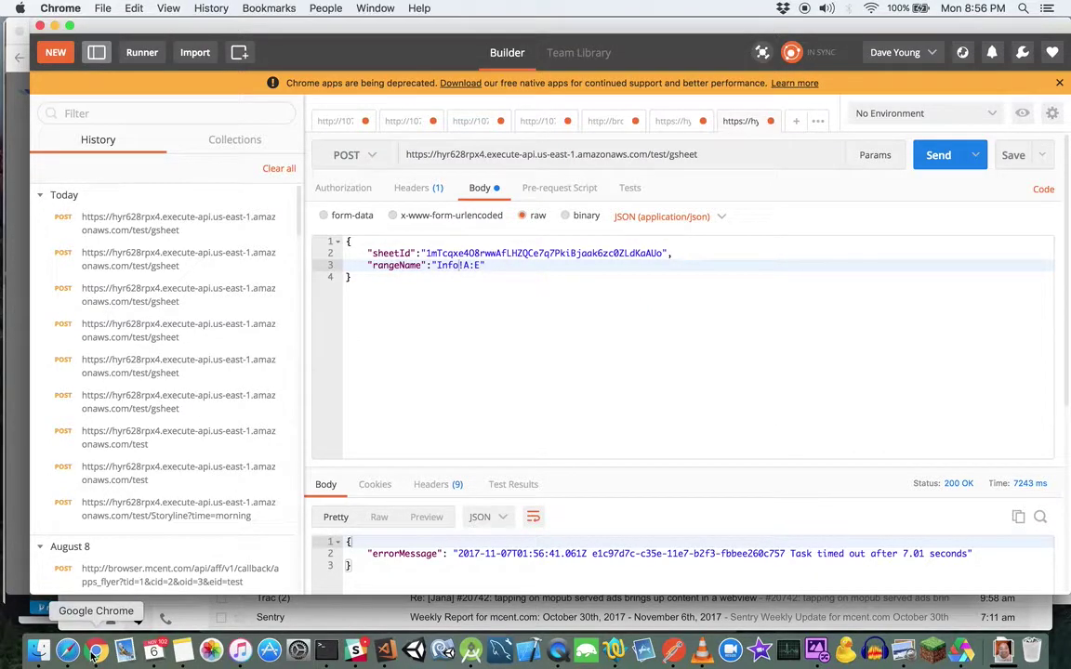
left_click(150, 34)
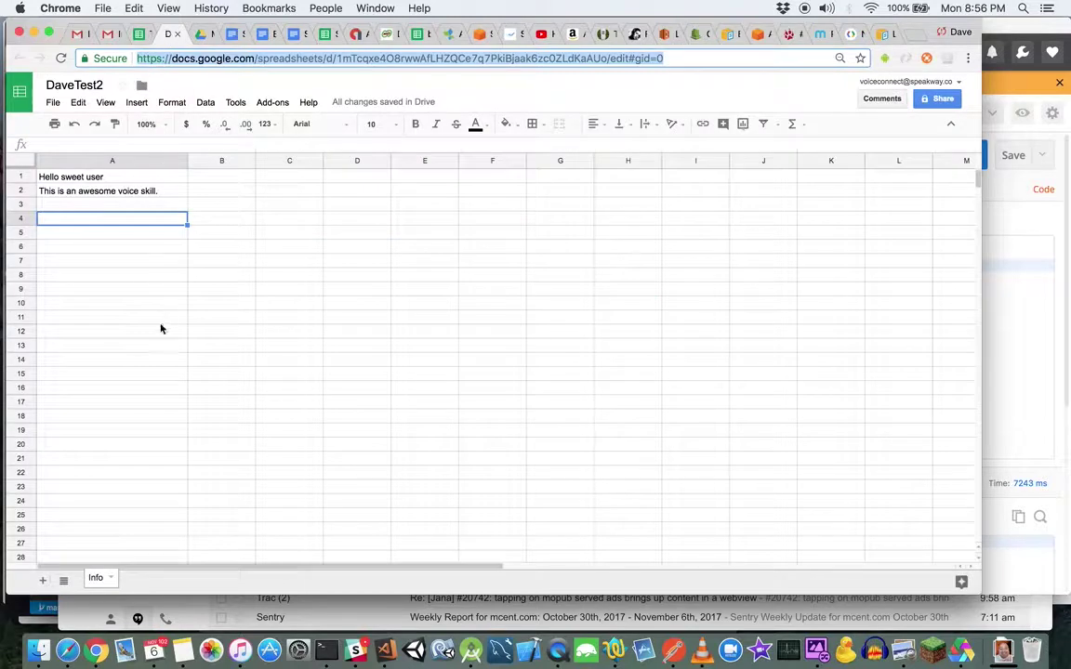
left_click(156, 349)
left_click(180, 303)
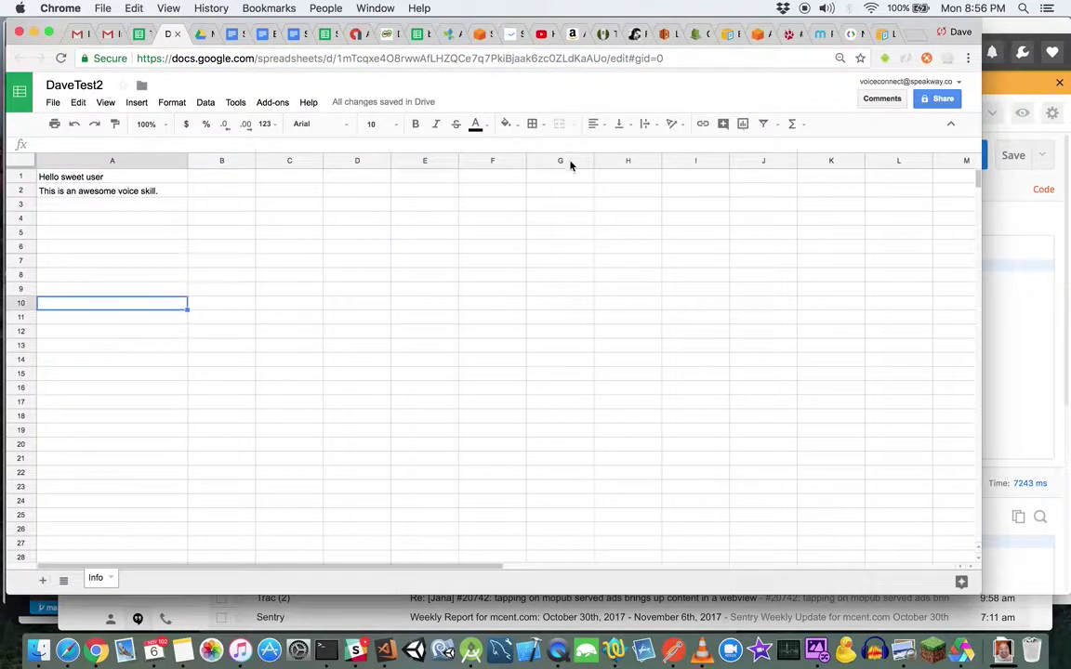
left_click(341, 60)
left_click(337, 59)
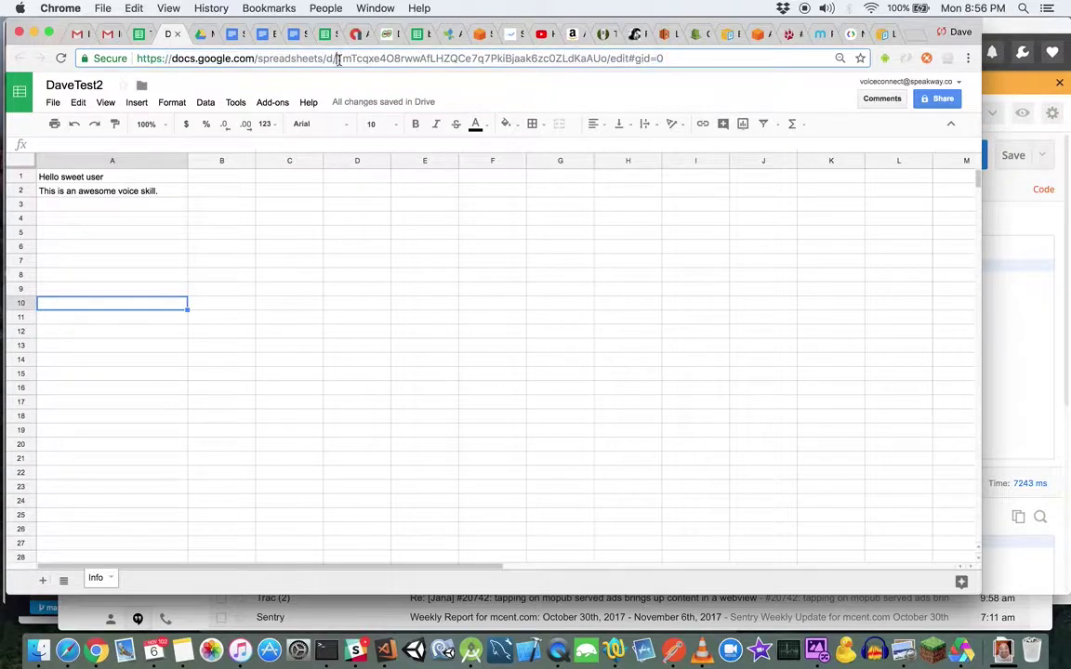
left_click(605, 58, "shift")
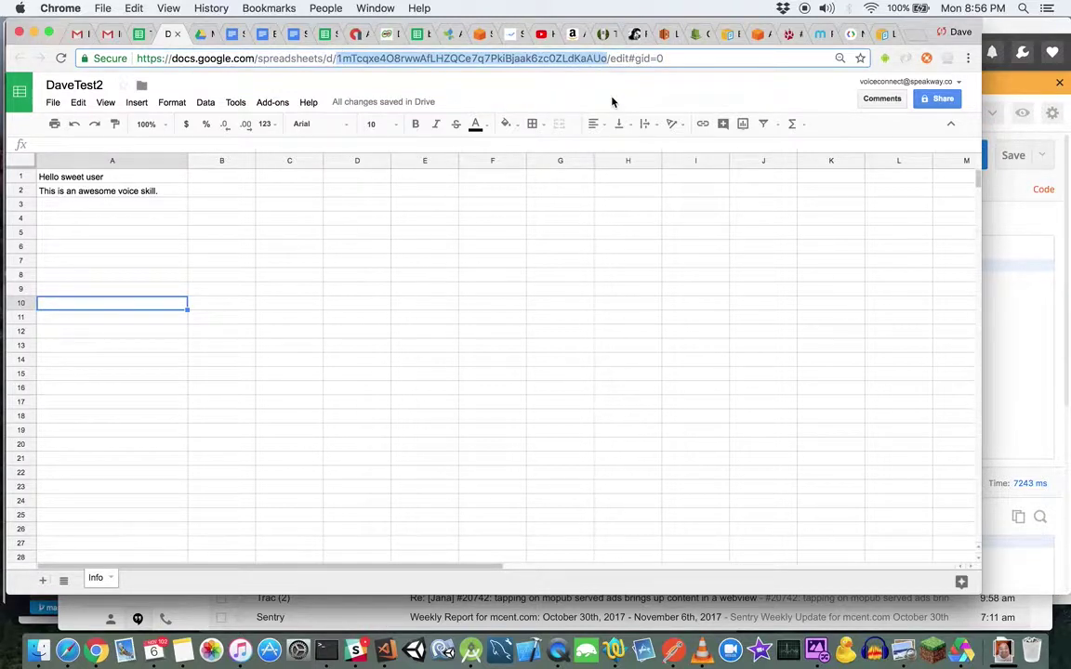
key("super+c")
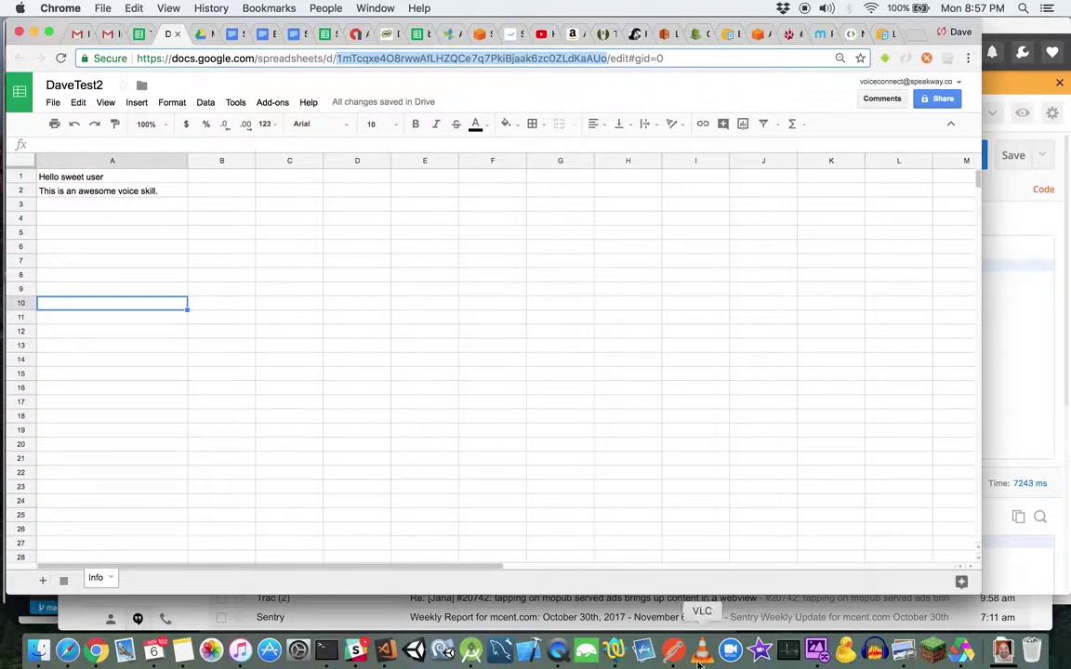
Replace the sheetId in Postman's request body with the copied spreadsheet ID, send the request and view the returned sheet data
left_click(673, 651)
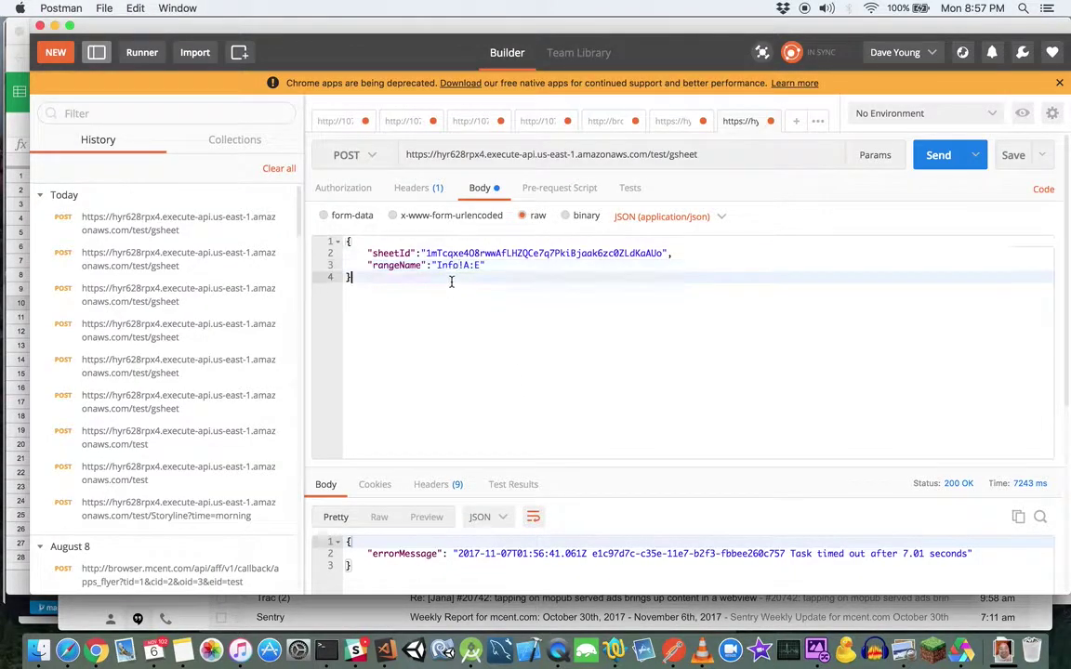
left_click_drag(424, 251, 654, 249)
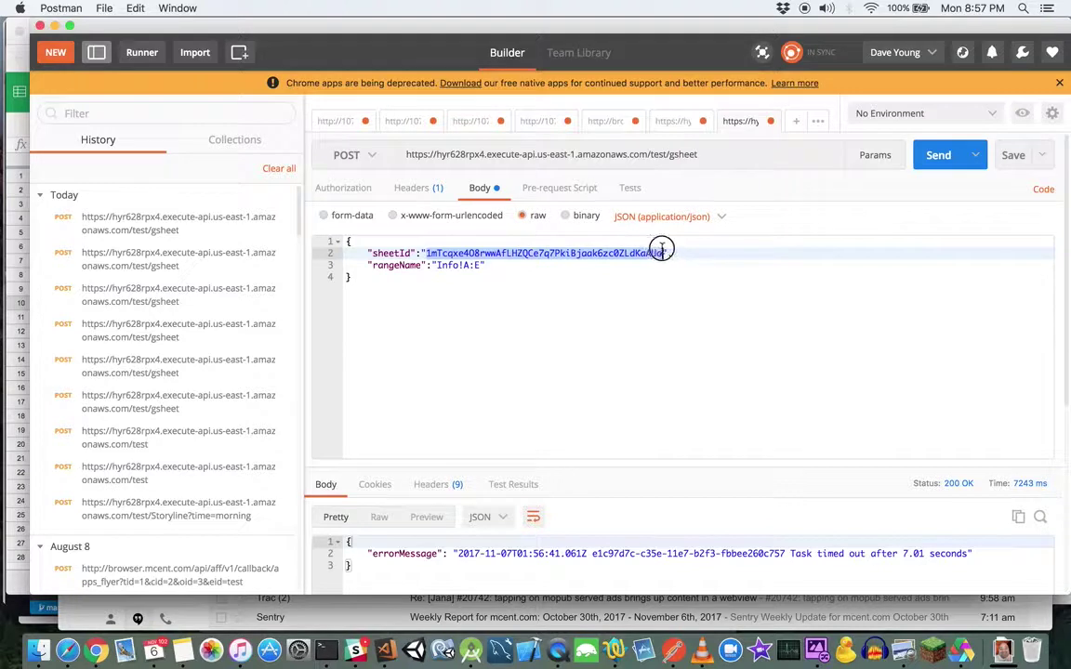
key("super+v")
left_click(534, 298)
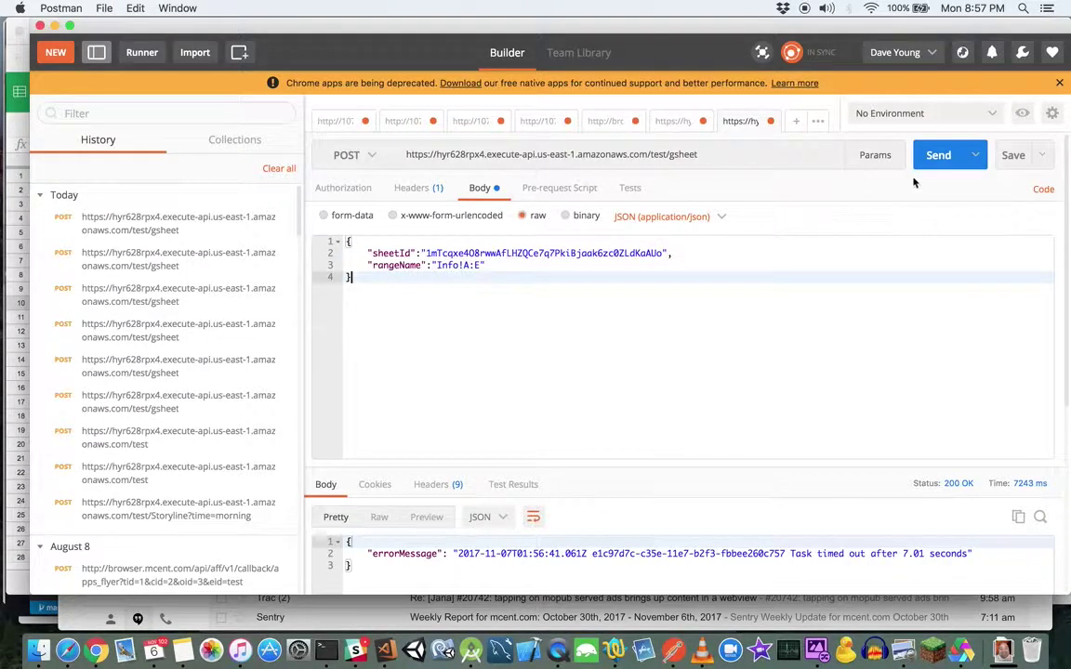
left_click(940, 159)
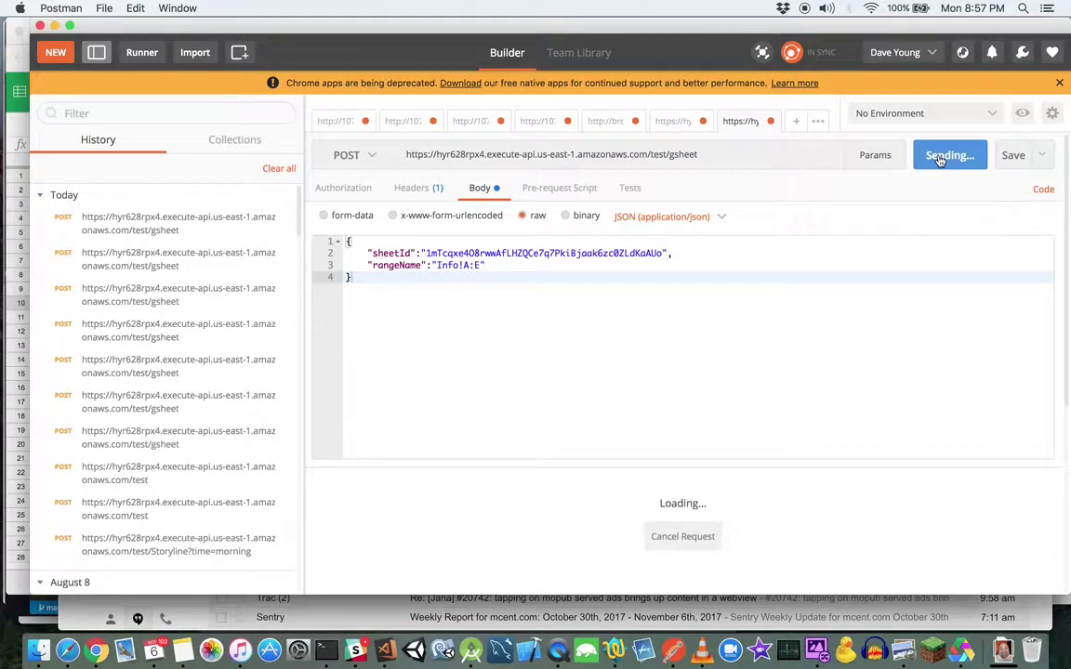
scroll(836, 279, "down", 5)
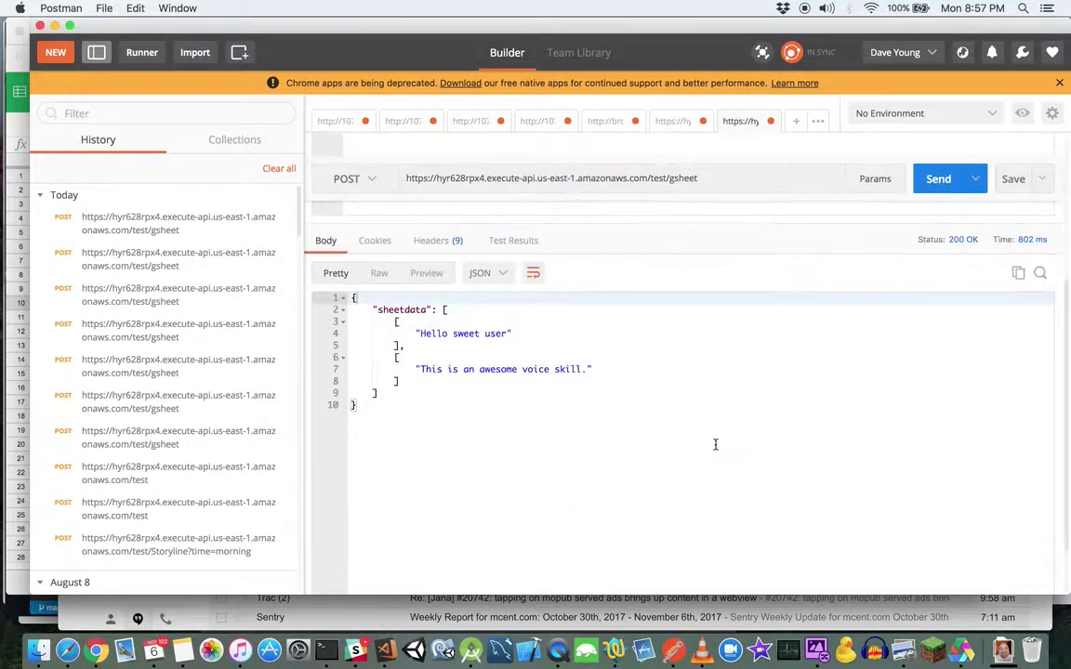
Go back to the Storyline project in Chrome, paste the spreadsheet ID over the gsheet2 sheetId value and save the request
left_click(98, 653)
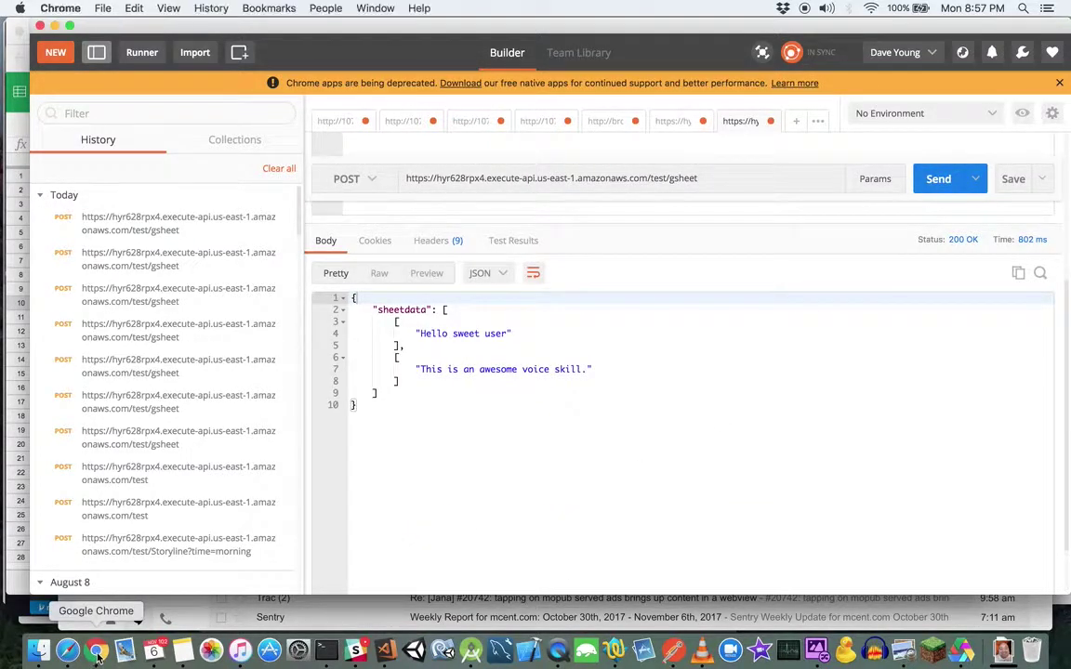
left_click(85, 175)
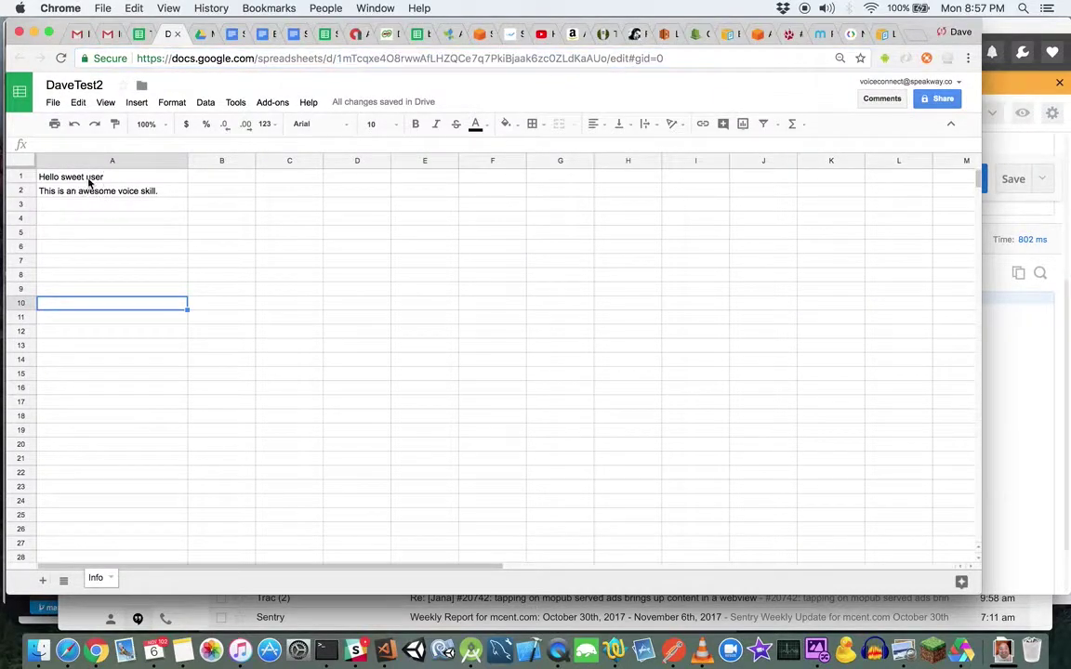
left_click(510, 34)
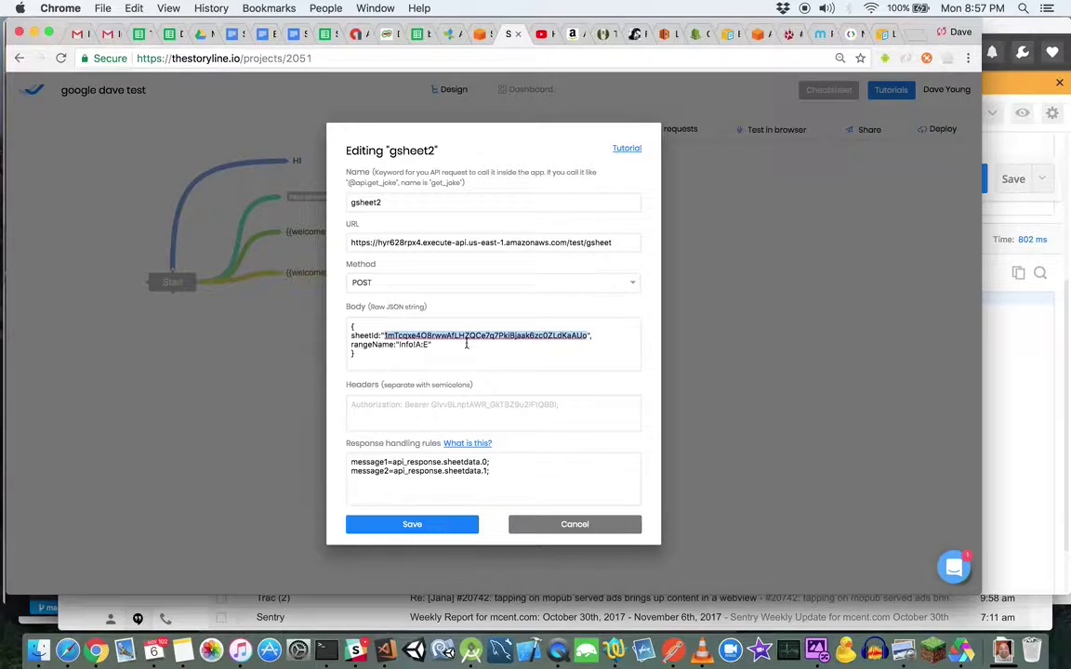
left_click_drag(384, 336, 587, 336)
key("super+v")
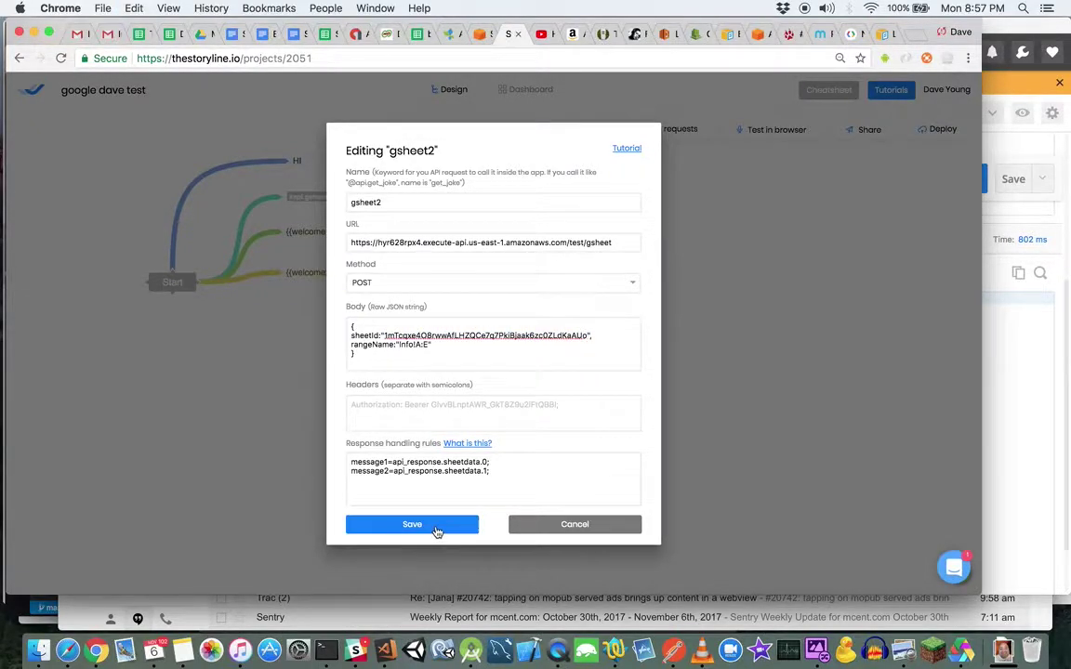
left_click(435, 526)
left_click(710, 327)
Run the browser test again with the saved gsheet2 request and close it
left_click(769, 130)
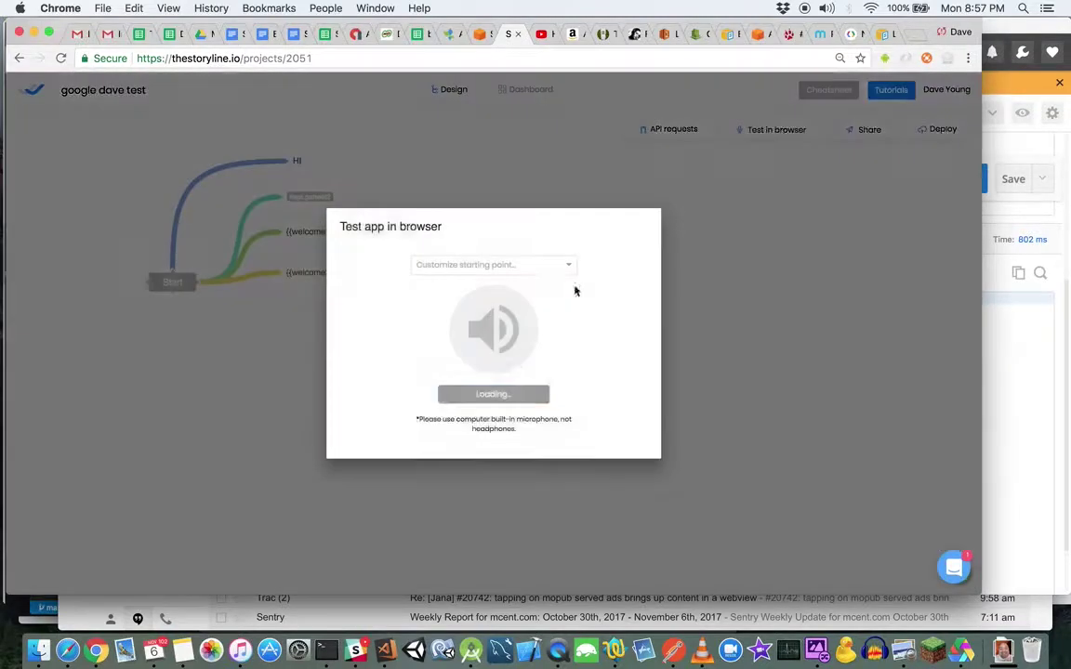
left_click(502, 394)
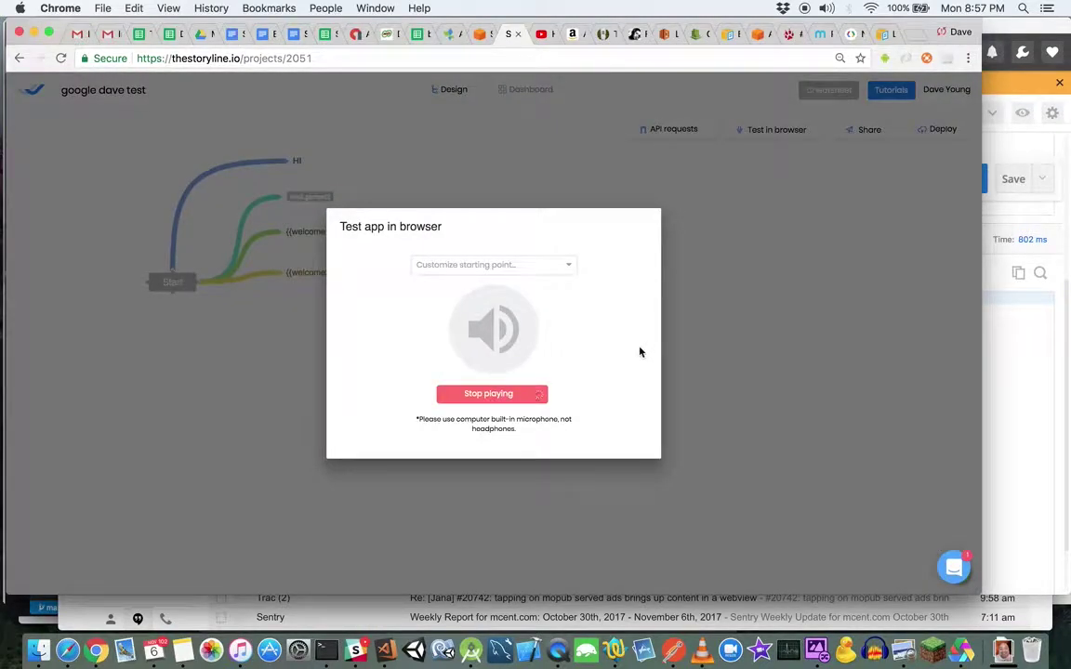
left_click(714, 329)
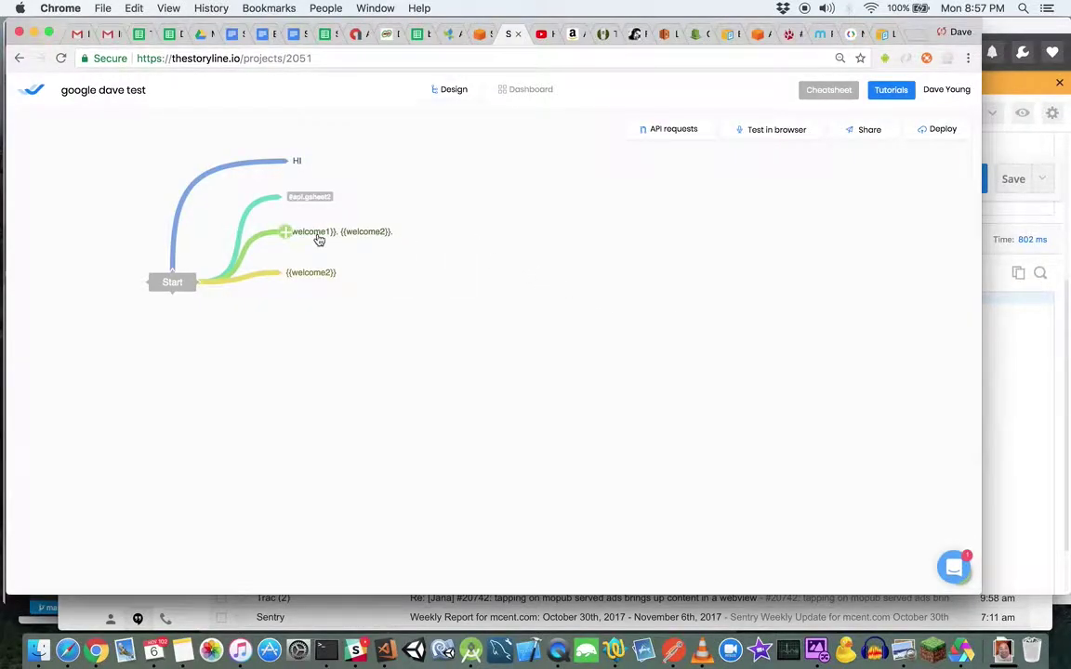
Check the response variable names in the gsheet2 API request and close it without changes
left_click(660, 129)
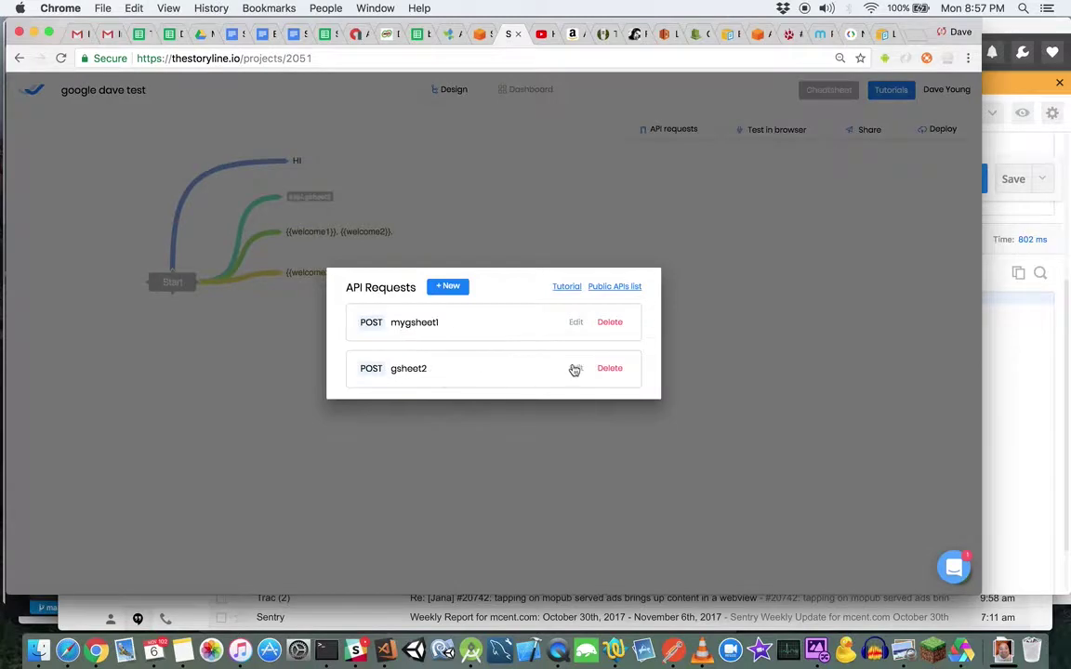
left_click(574, 369)
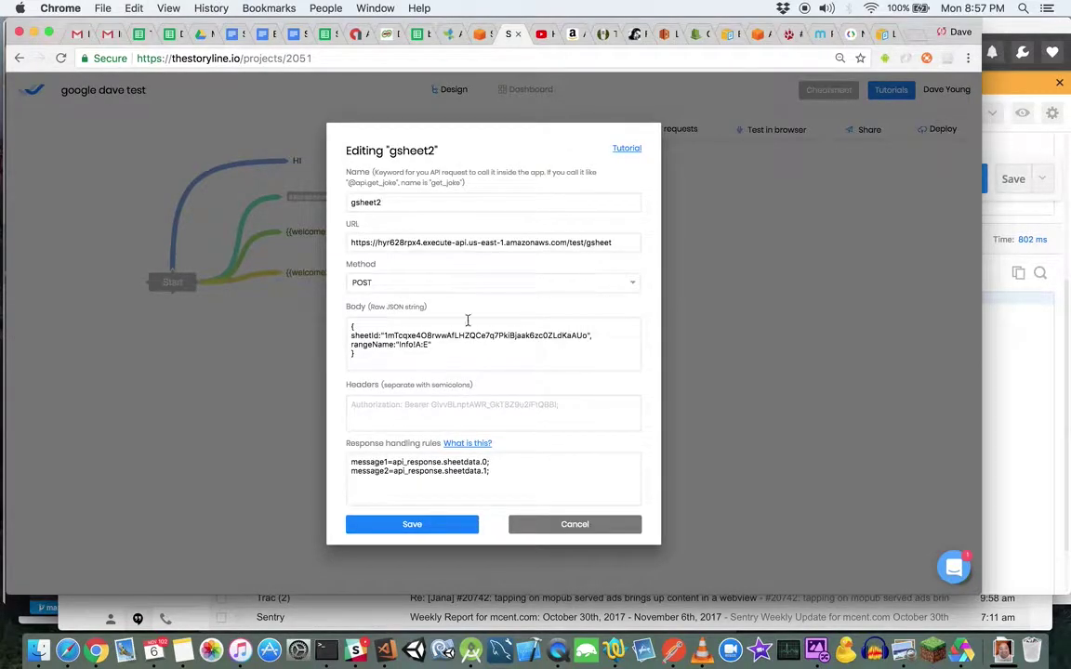
left_click(759, 269)
Replace the variables in the green response branch so it reads {{message1}}. {{message2}}
double_click(319, 233)
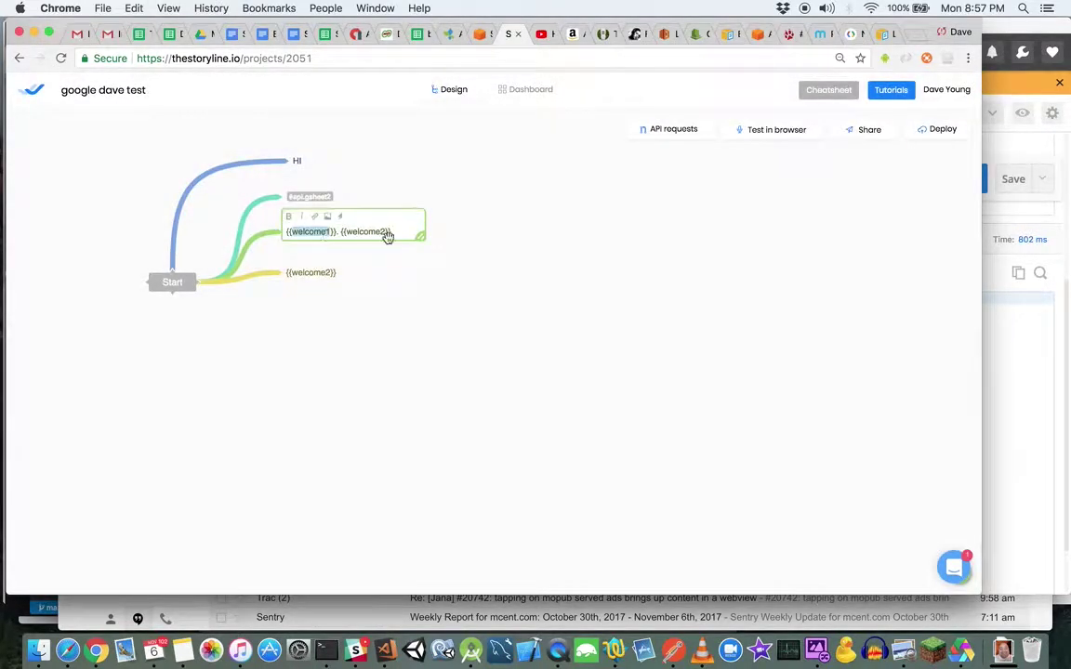
type("mee")
type("ss")
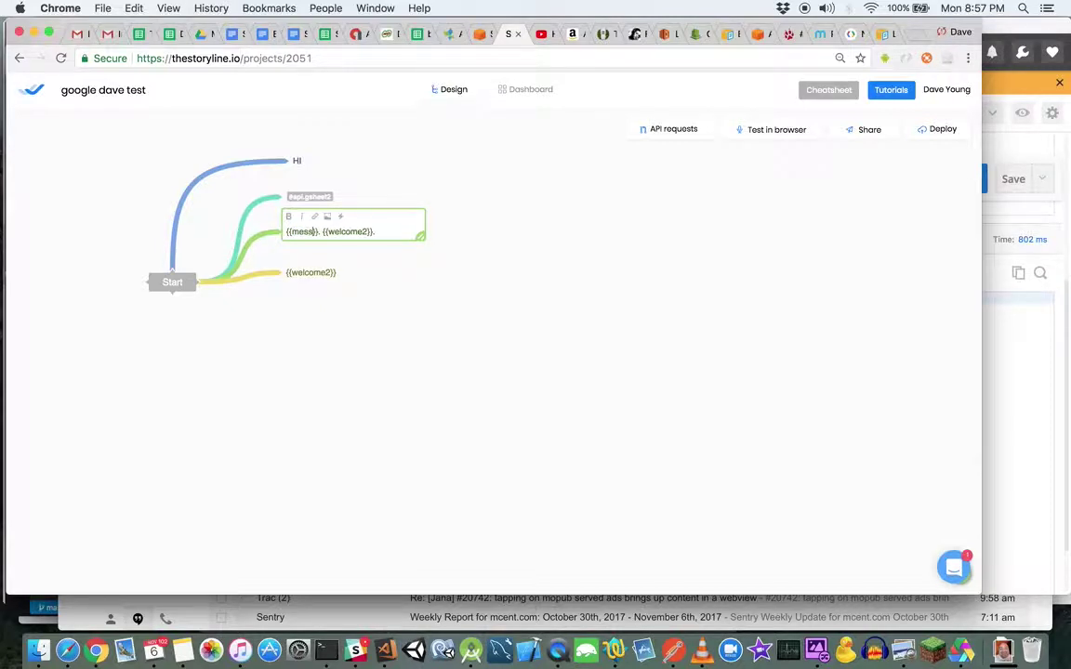
type("age1")
double_click(371, 231)
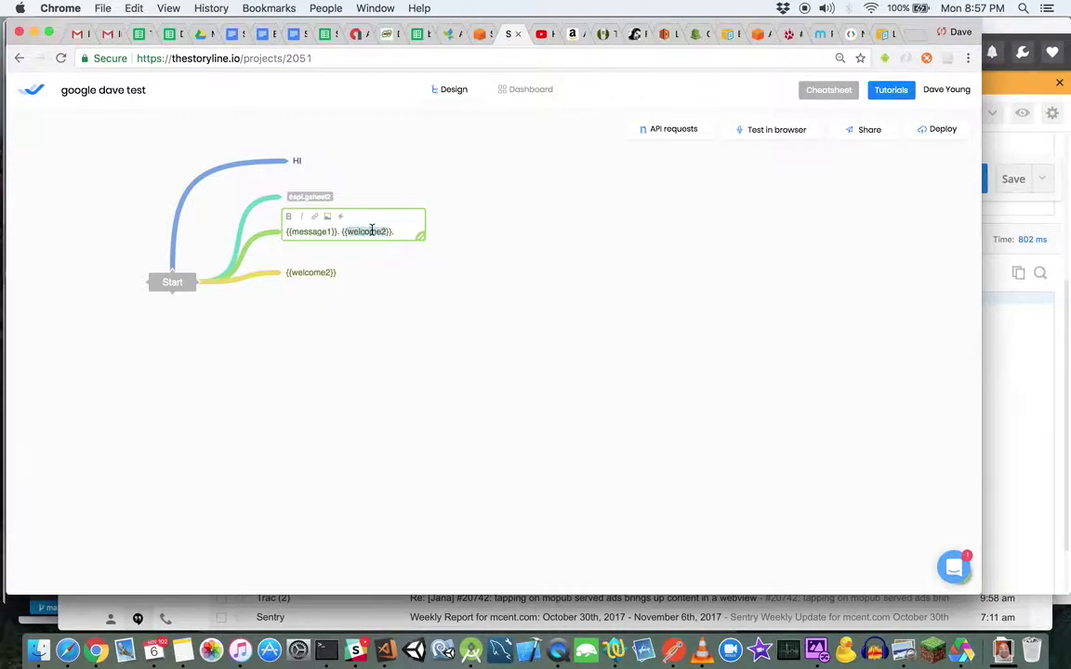
type("message2")
Change the variable in the yellow response branch to {{message2}}
double_click(314, 272)
type("mes")
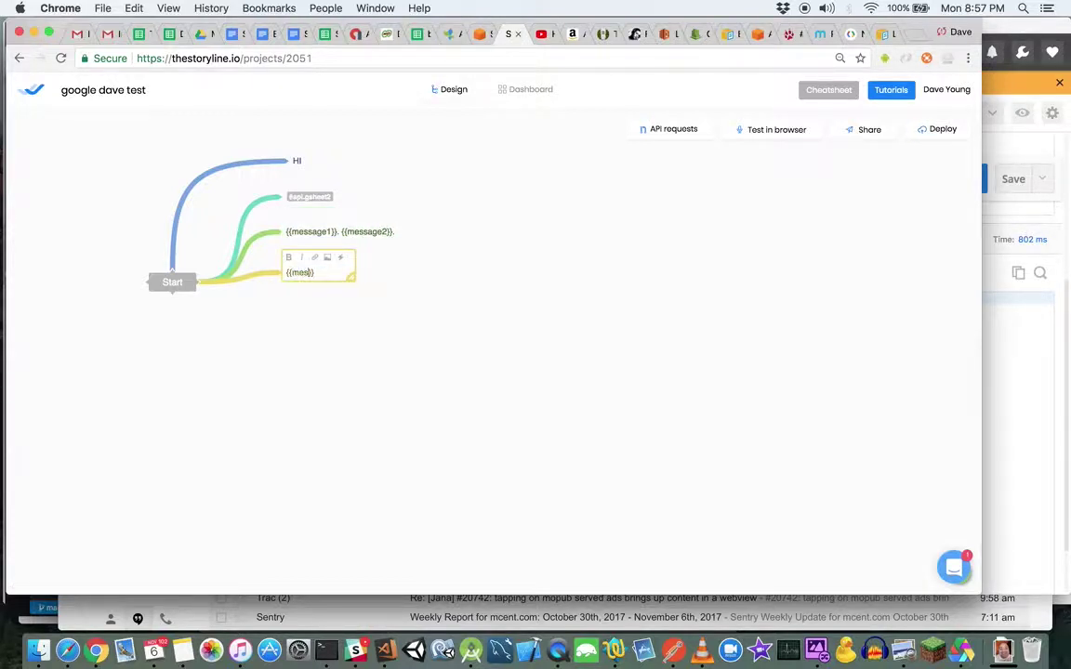
type("sage2")
Run the app's browser test with the renamed message variables, stop playback and close the test
left_click(781, 128)
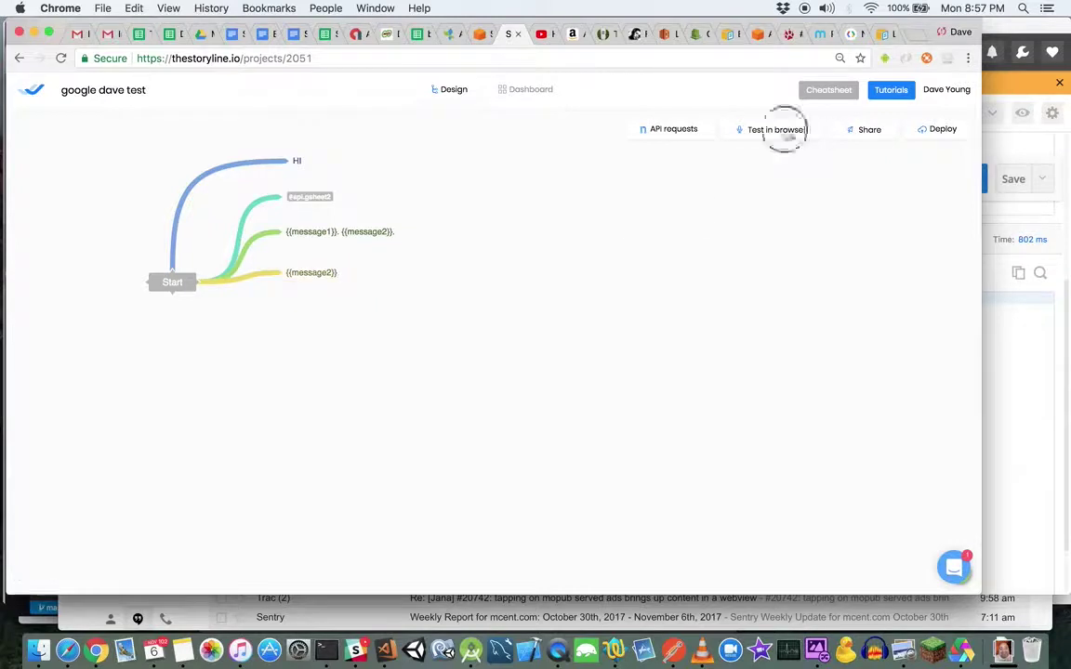
left_click(490, 393)
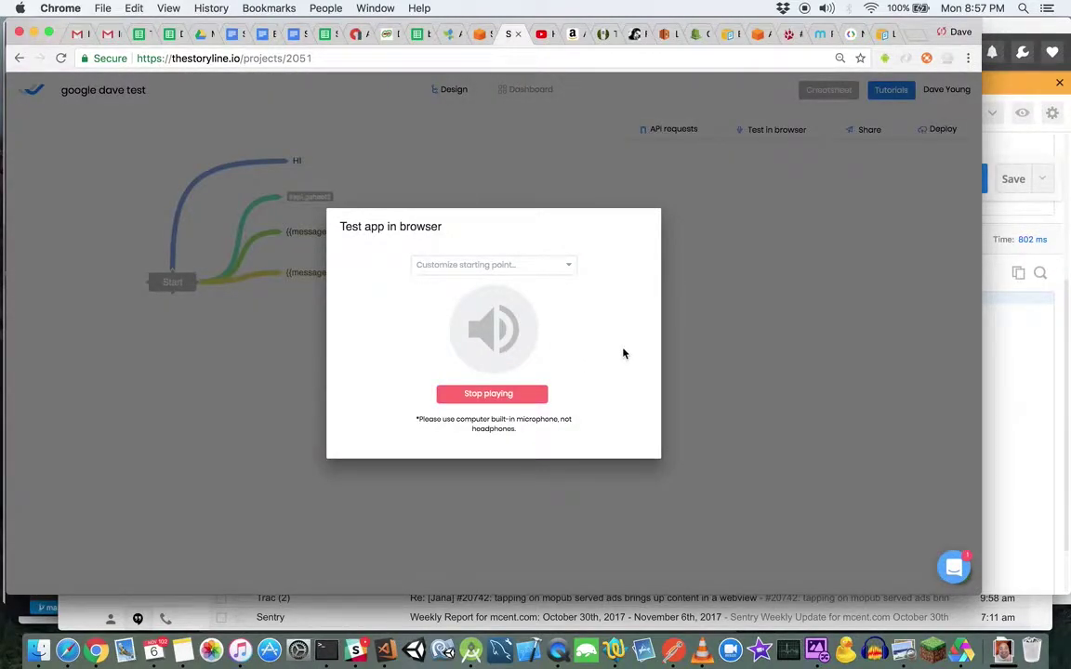
left_click(536, 400)
left_click(536, 399)
left_click(702, 354)
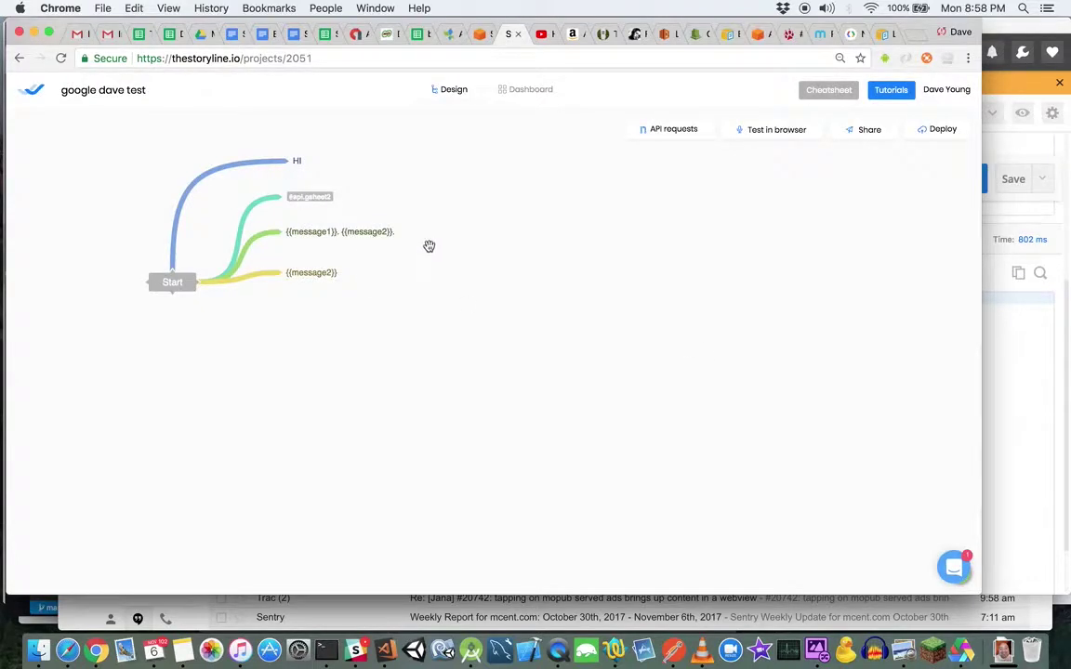
View the Info sheet of the DaveTest2 spreadsheet, return to the Storyline project, and review the gsheet2 request, cancelling without changes
left_click(139, 34)
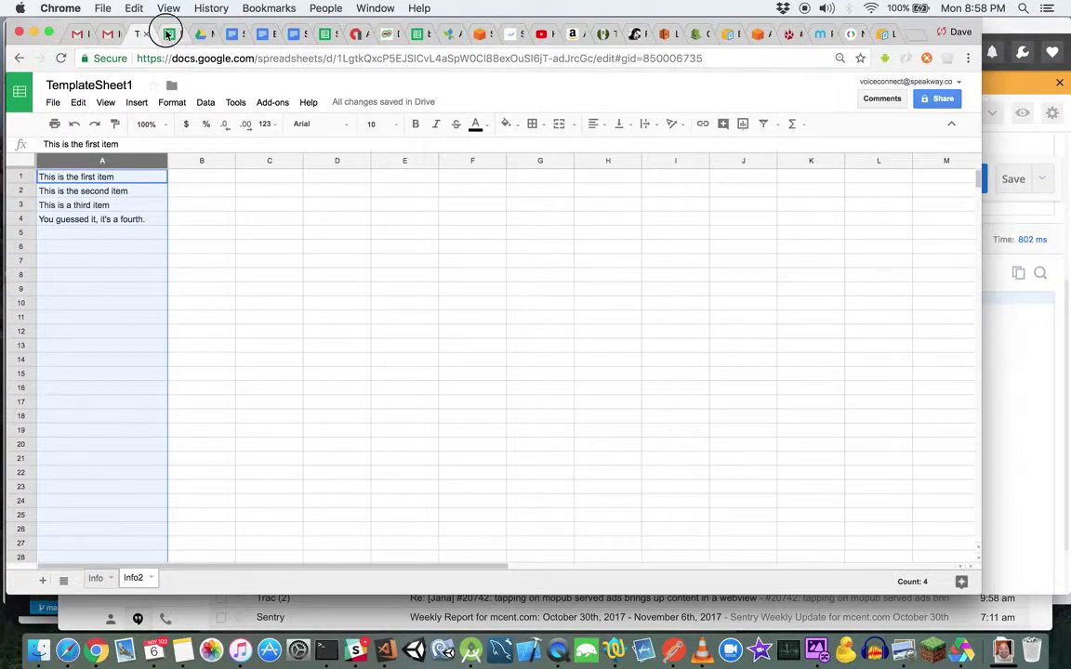
left_click(168, 35)
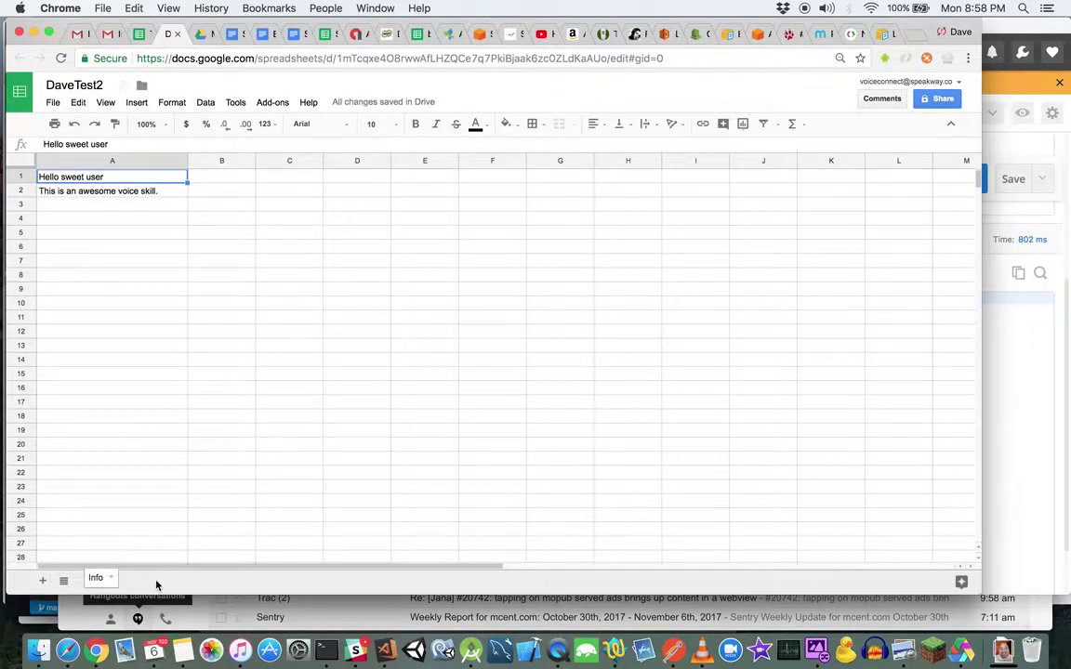
left_click(511, 35)
left_click(666, 139)
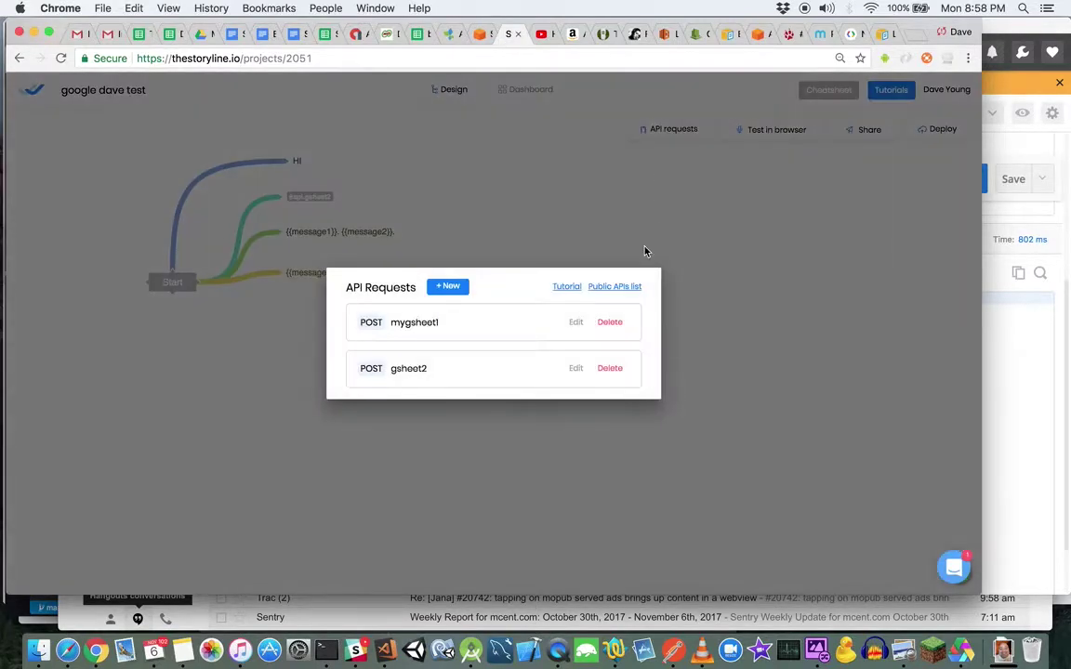
left_click(573, 370)
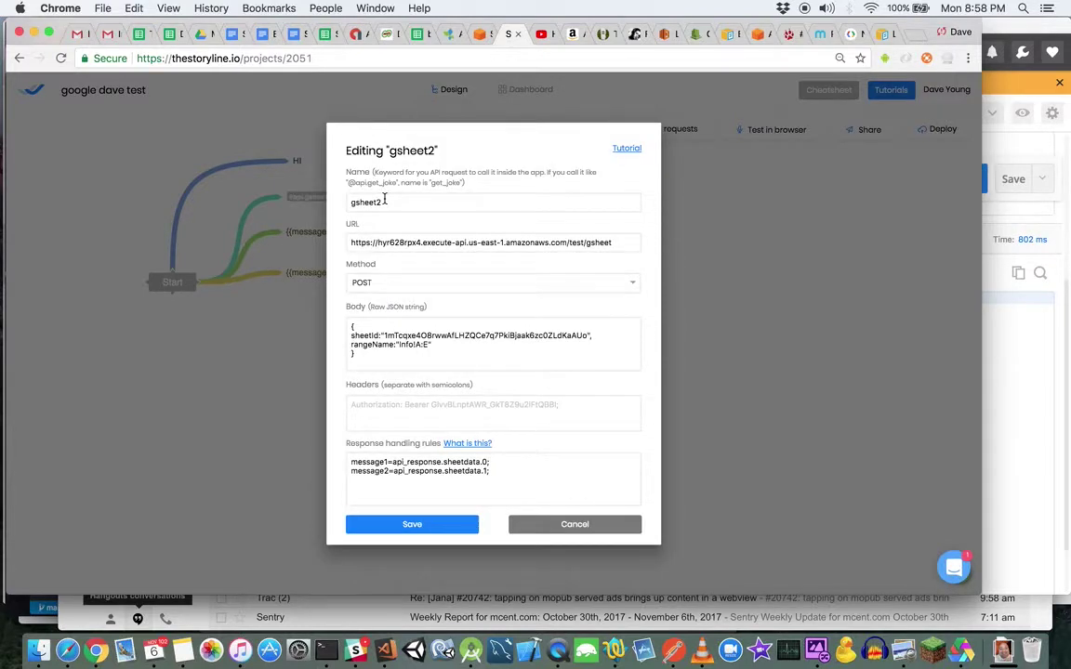
left_click(627, 528)
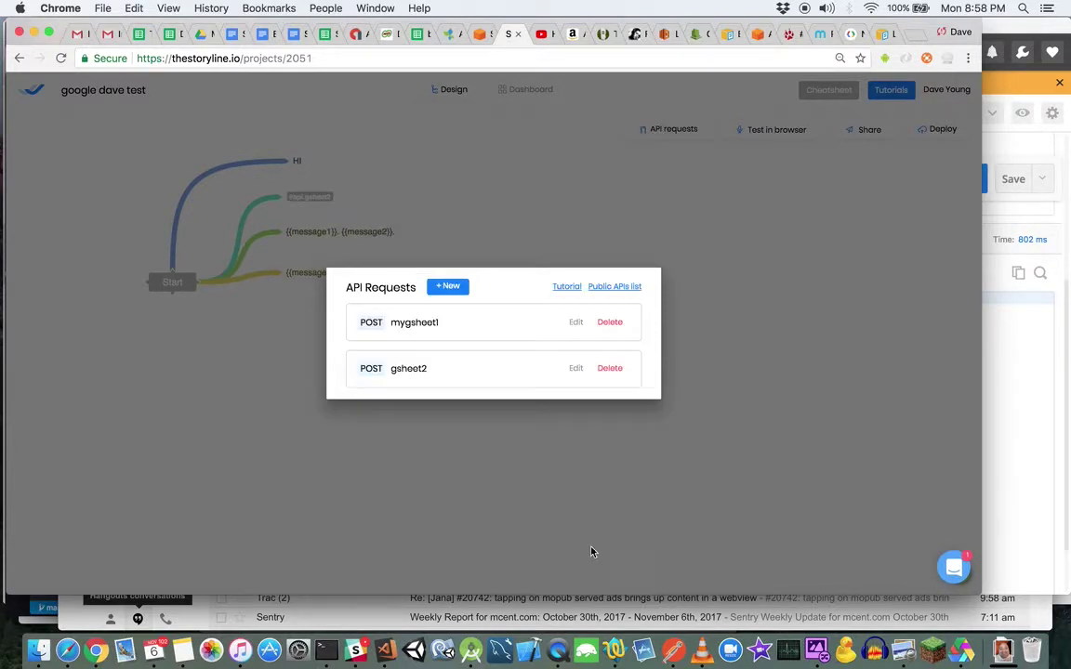